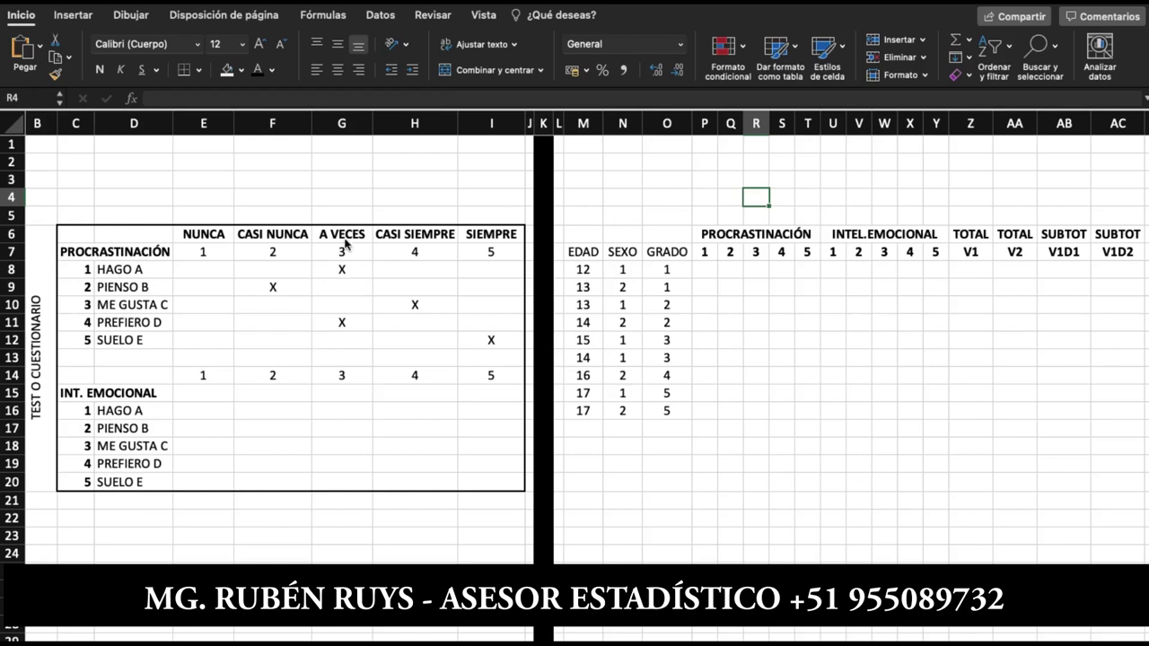
Enter the respondent's name in C4, age 30 in E4 and the value 5 in F4
{"action": "left_click", "coordinate": [78, 193]}
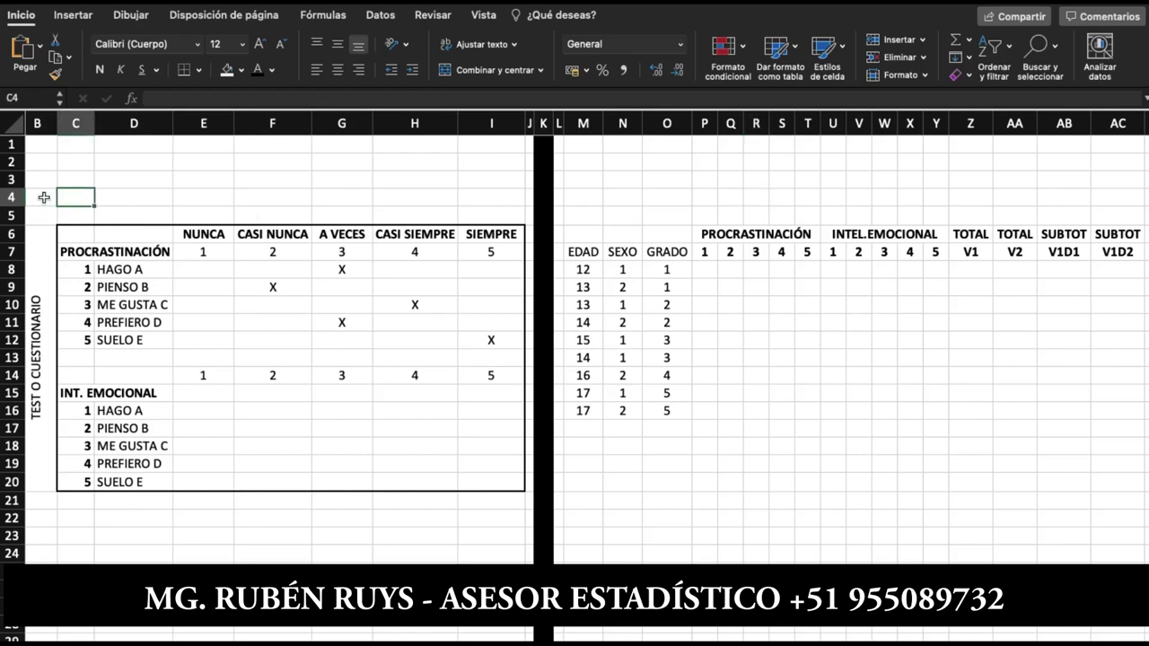
{"action": "type", "text": "RUBEN U"}
{"action": "type", "text": "UIZ"}
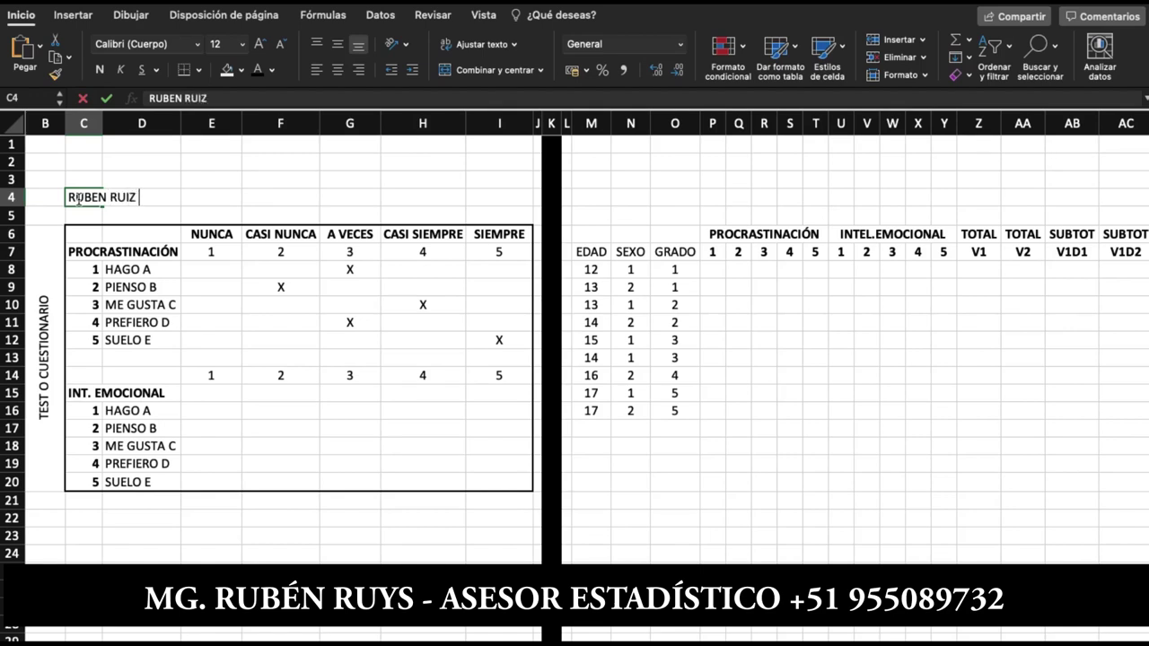
{"action": "left_click", "coordinate": [218, 196]}
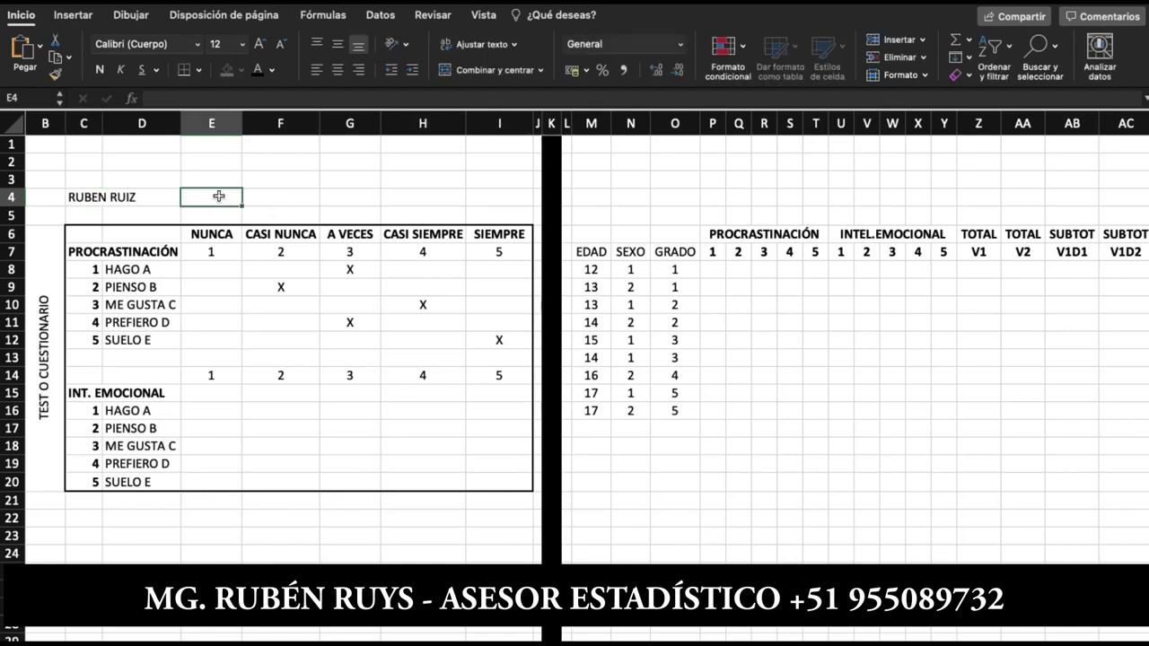
{"action": "type", "text": "30"}
{"action": "key", "text": "Tab"}
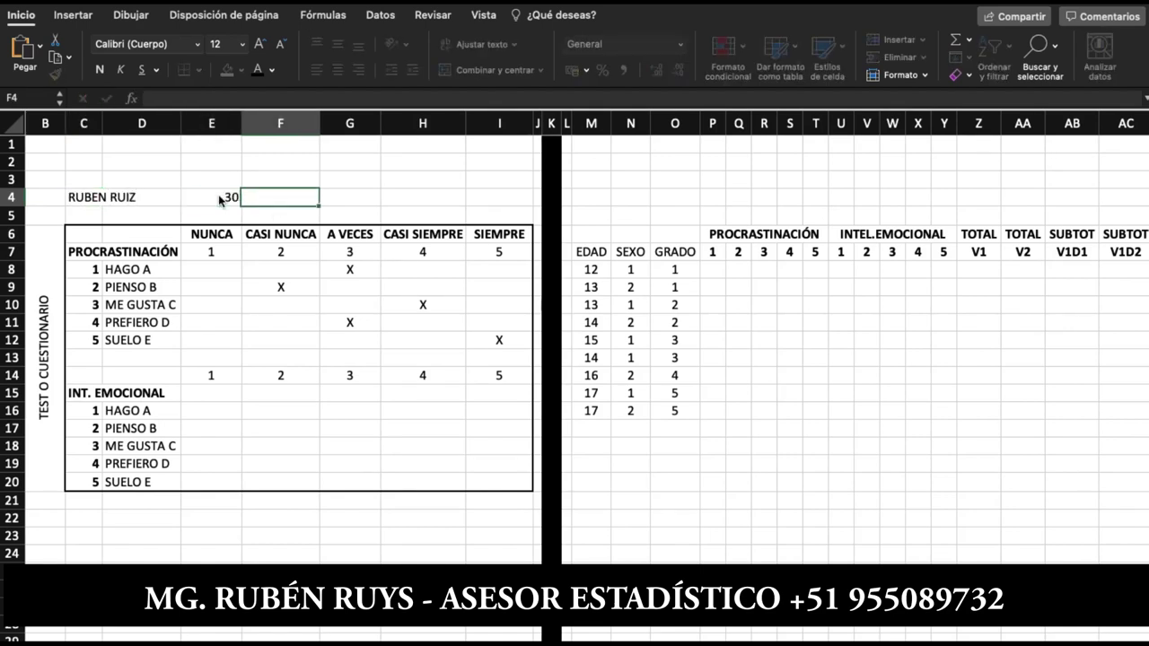
{"action": "key", "text": "Right"}
{"action": "key", "text": "Left"}
{"action": "type", "text": "5"}
{"action": "key", "text": "Tab"}
{"action": "key", "text": "Left"}
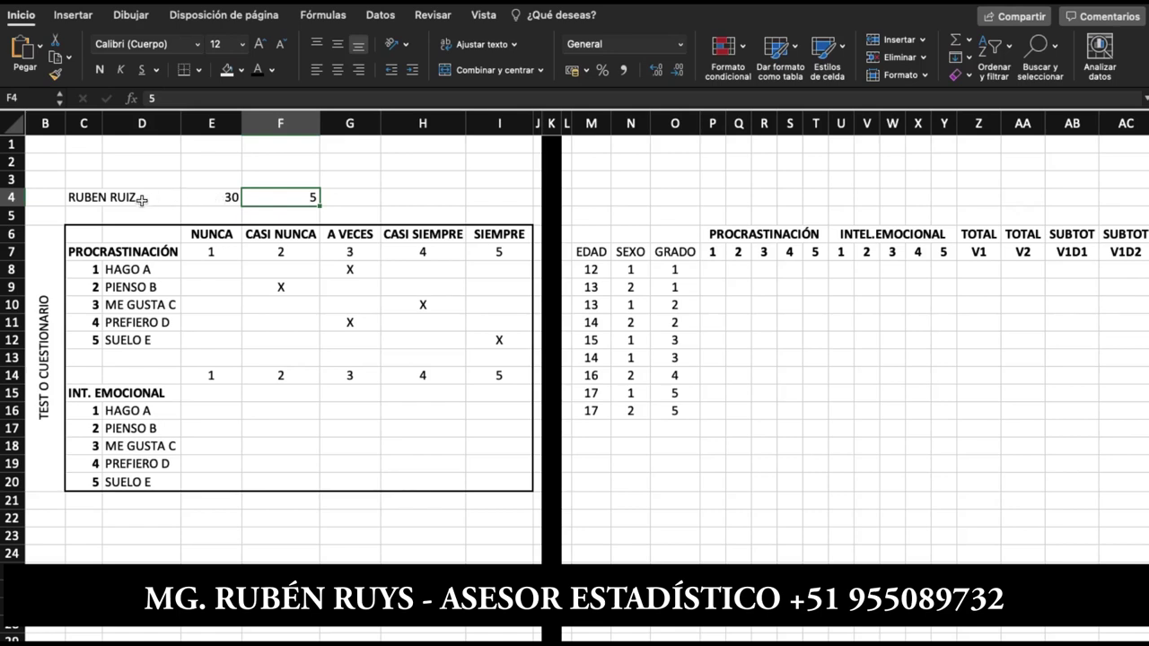
Check the row 4 details and enter HOMBRE as the sex in G4
{"action": "left_click_drag", "start_coordinate": [144, 199], "coordinate": [267, 198]}
{"action": "left_click", "coordinate": [323, 183]}
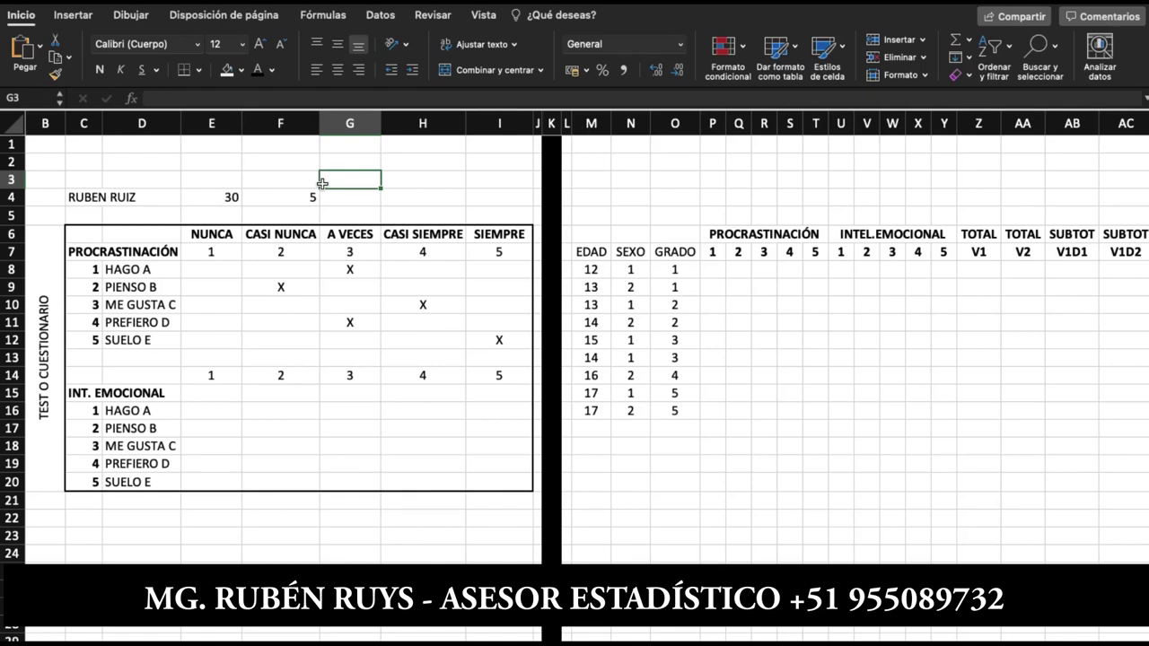
{"action": "left_click", "coordinate": [89, 199]}
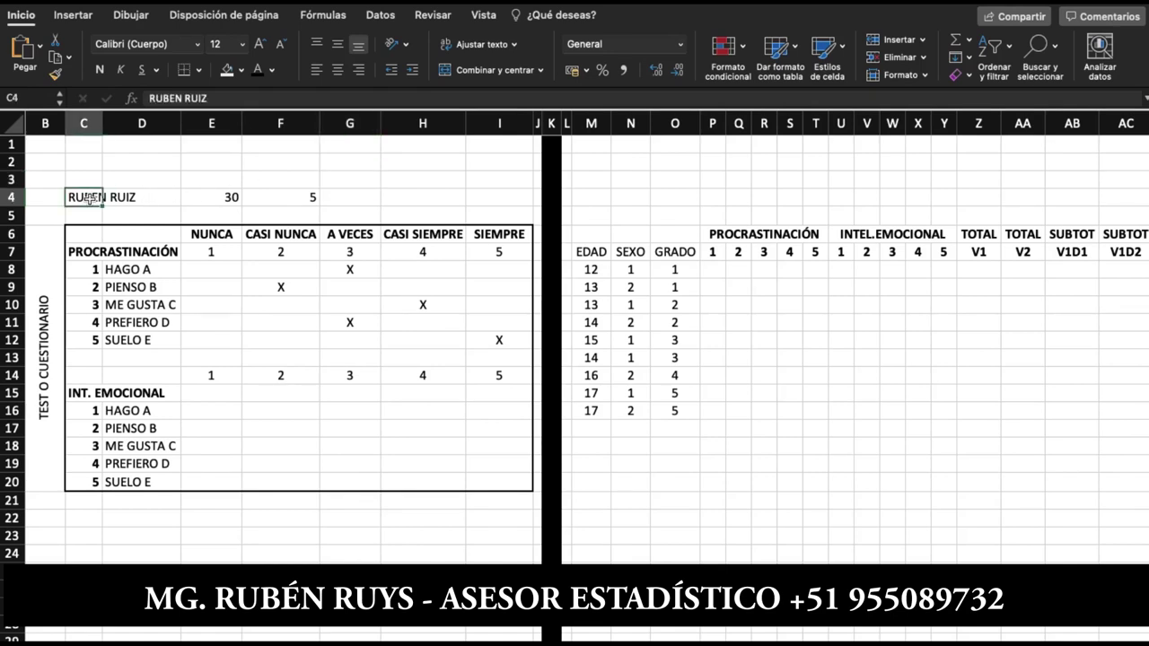
{"action": "left_click", "coordinate": [376, 199]}
{"action": "type", "text": "HOMBRE"}
{"action": "key", "text": "Return"}
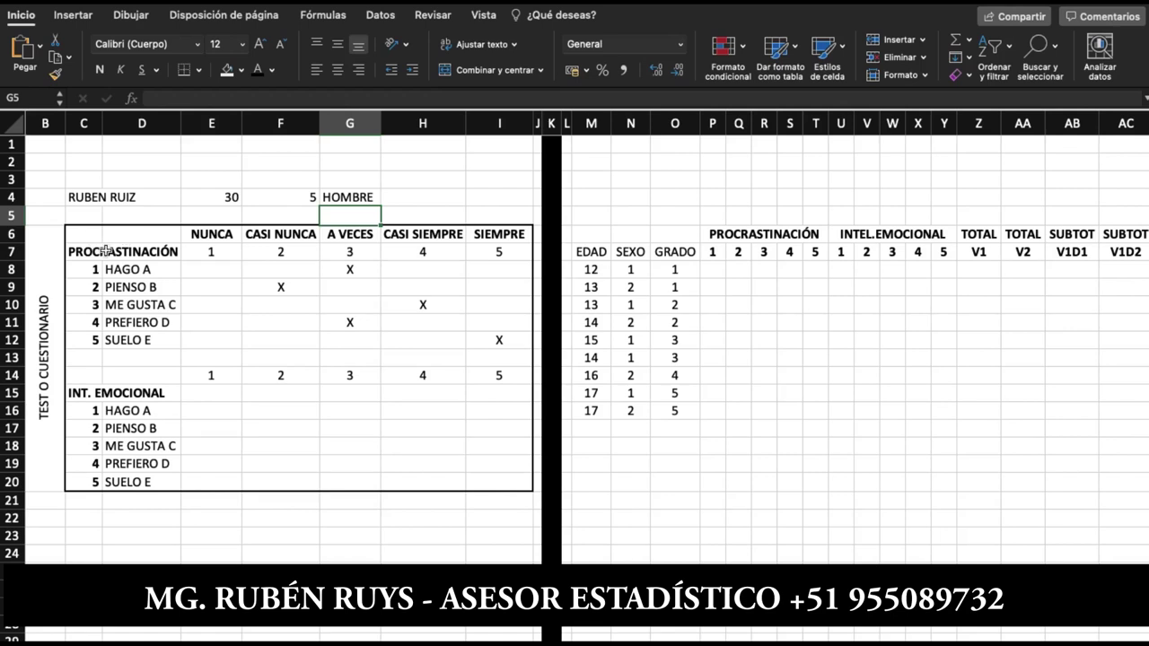
{"action": "left_click", "coordinate": [94, 251]}
{"action": "left_click", "coordinate": [94, 251]}
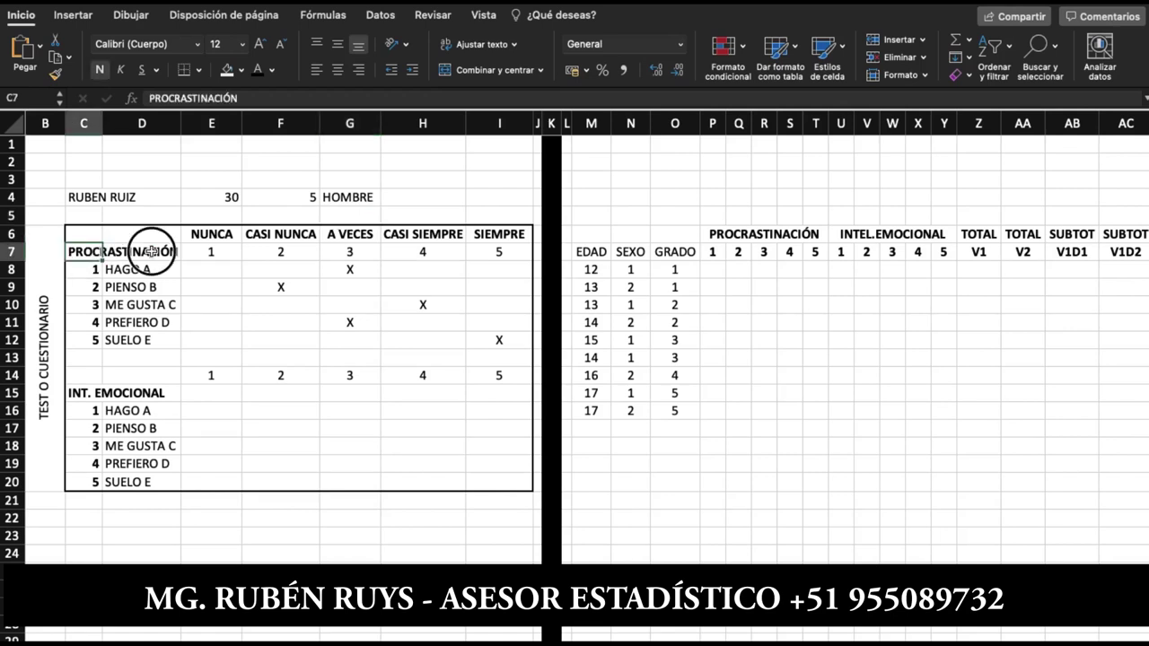
{"action": "left_click", "coordinate": [90, 271]}
{"action": "left_click", "coordinate": [91, 287]}
{"action": "left_click", "coordinate": [139, 270]}
{"action": "left_click", "coordinate": [138, 285]}
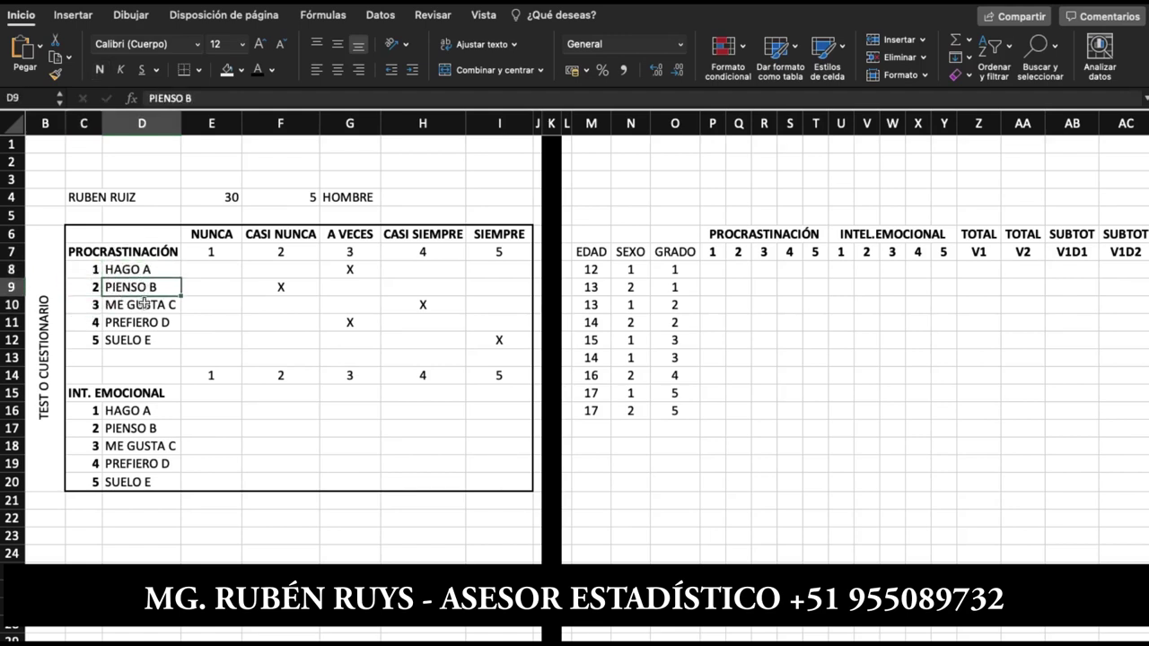
{"action": "left_click", "coordinate": [144, 305]}
{"action": "left_click", "coordinate": [148, 324]}
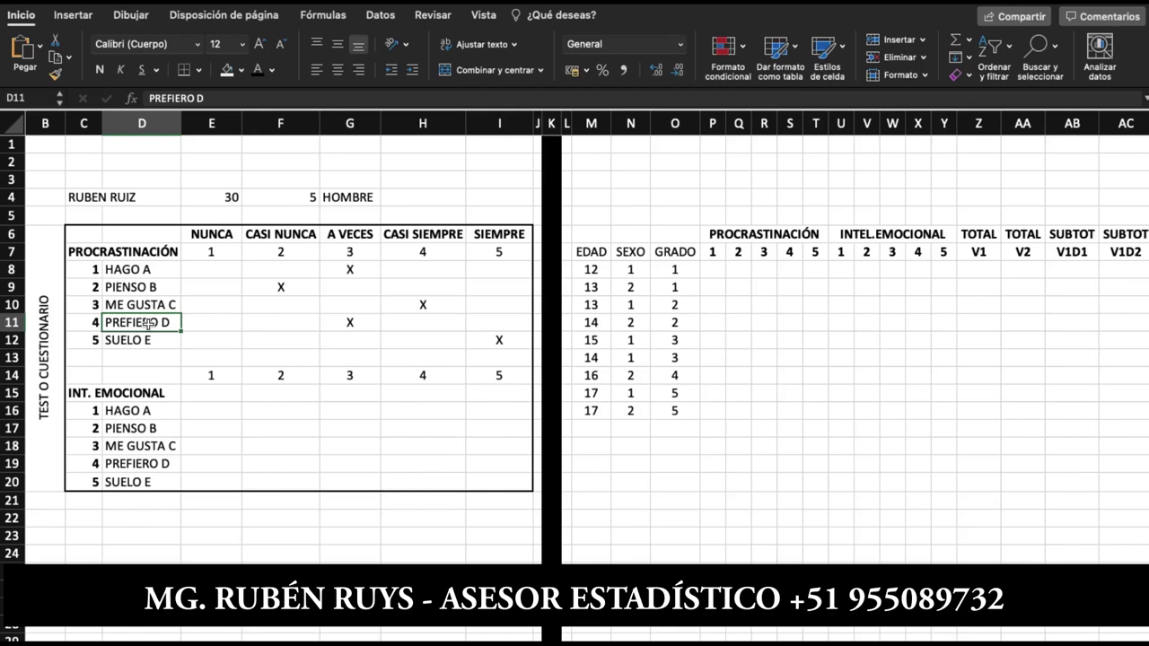
{"action": "left_click", "coordinate": [148, 341]}
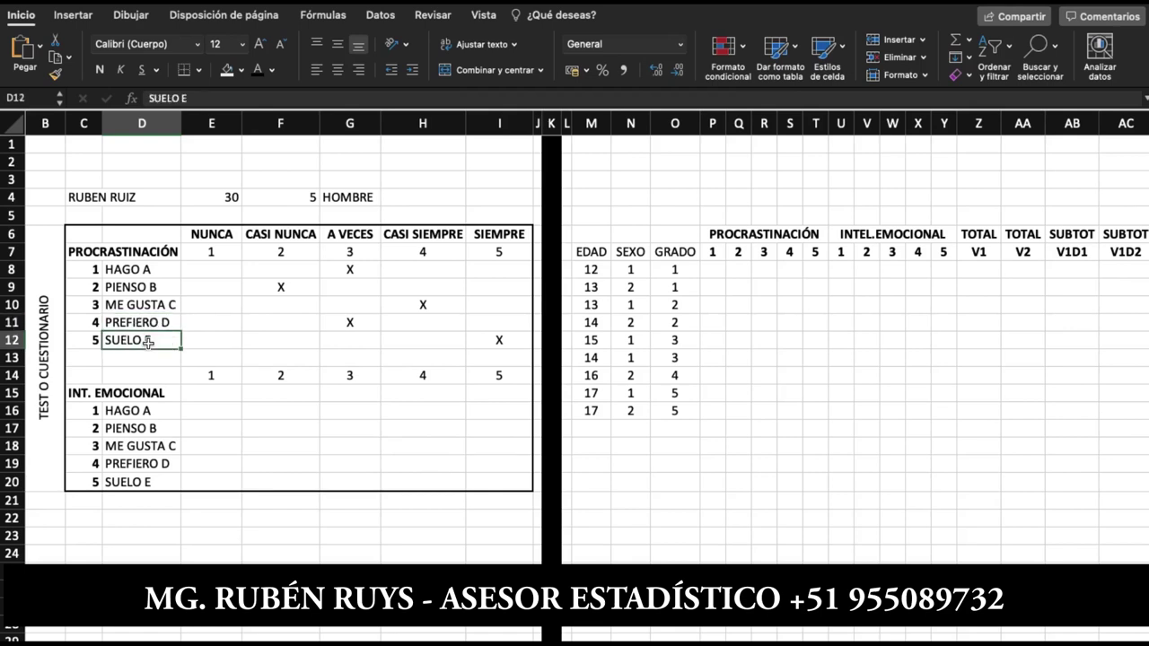
{"action": "left_click", "coordinate": [144, 269]}
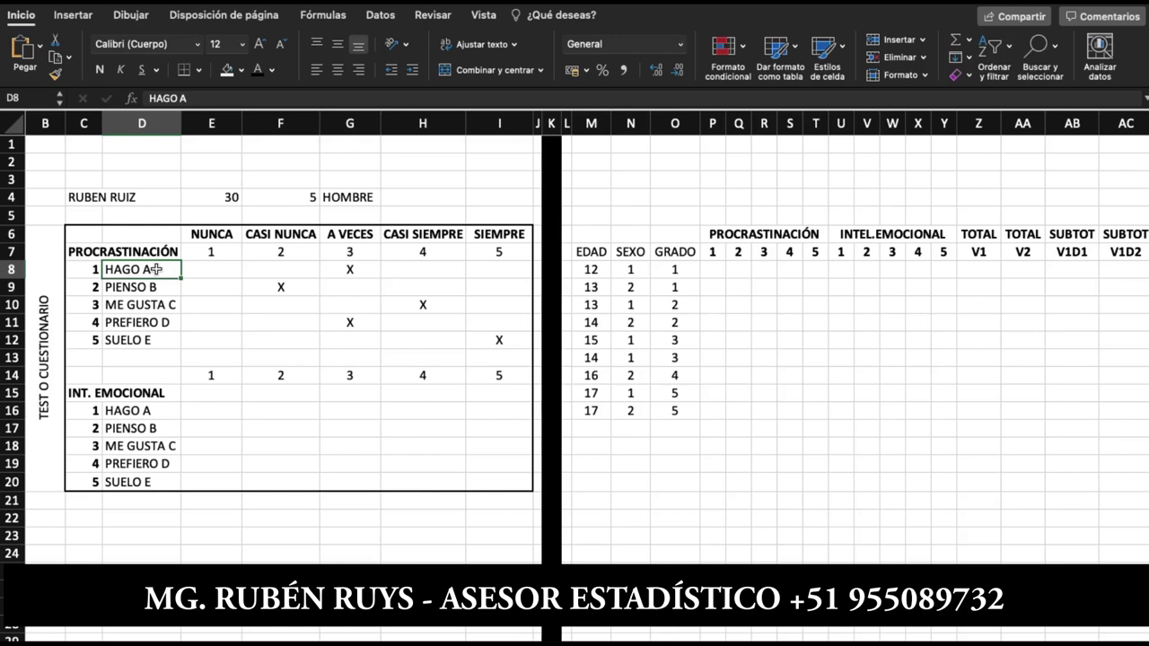
{"action": "left_click", "coordinate": [207, 273]}
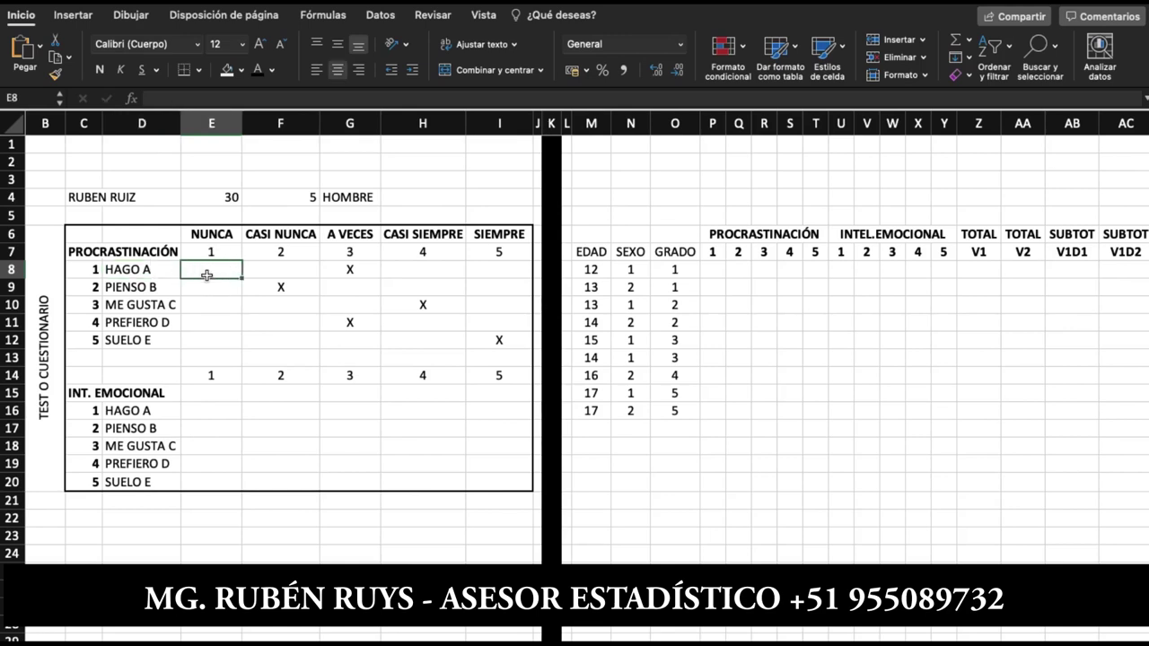
Clear HAGO A's A VECES X and mark a new X in its SIEMPRE cell
{"action": "left_click", "coordinate": [270, 273]}
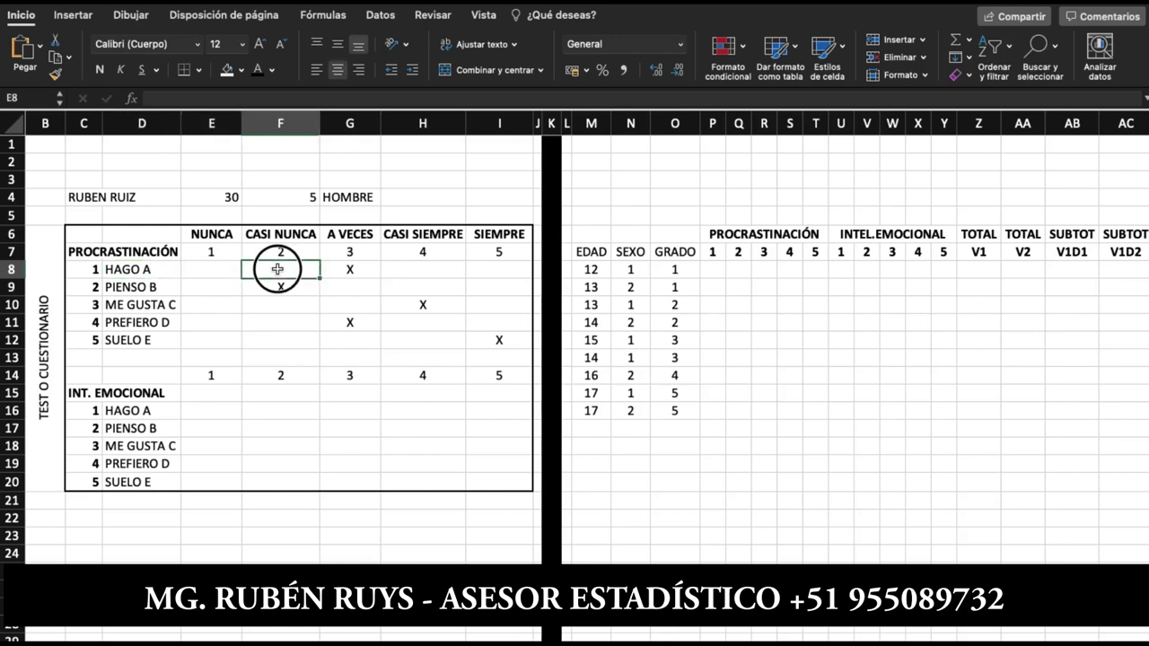
{"action": "left_click", "coordinate": [353, 267]}
{"action": "left_click_drag", "start_coordinate": [353, 267], "coordinate": [353, 268]}
{"action": "left_click", "coordinate": [419, 270]}
{"action": "left_click", "coordinate": [494, 267]}
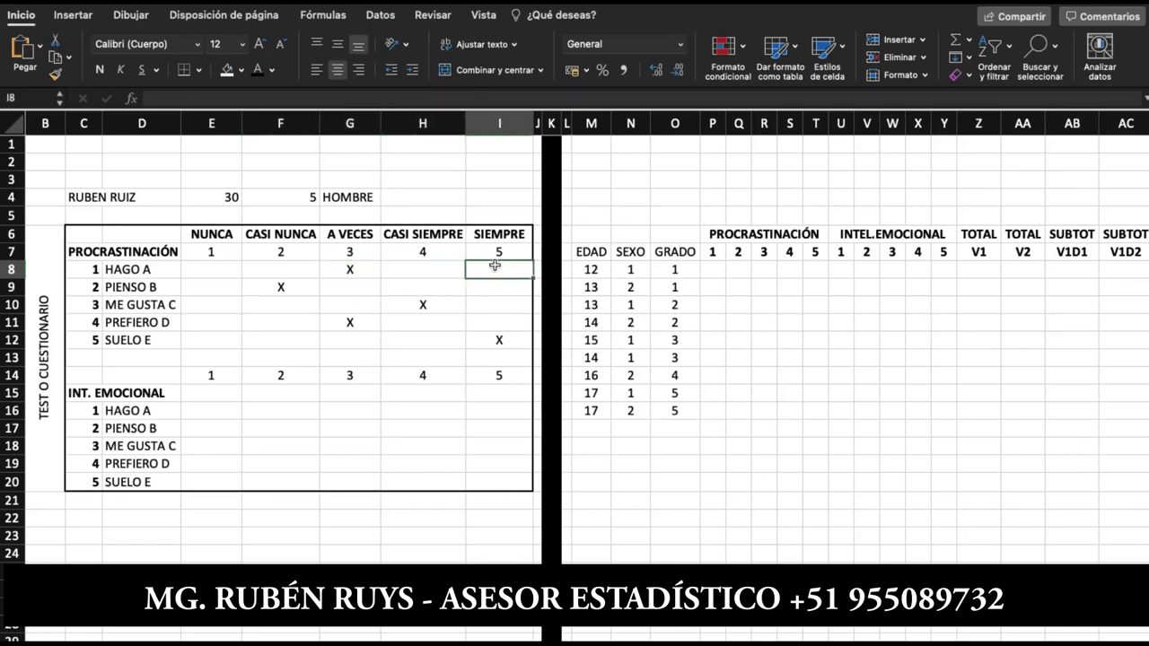
{"action": "left_click", "coordinate": [394, 271]}
{"action": "left_click", "coordinate": [357, 272]}
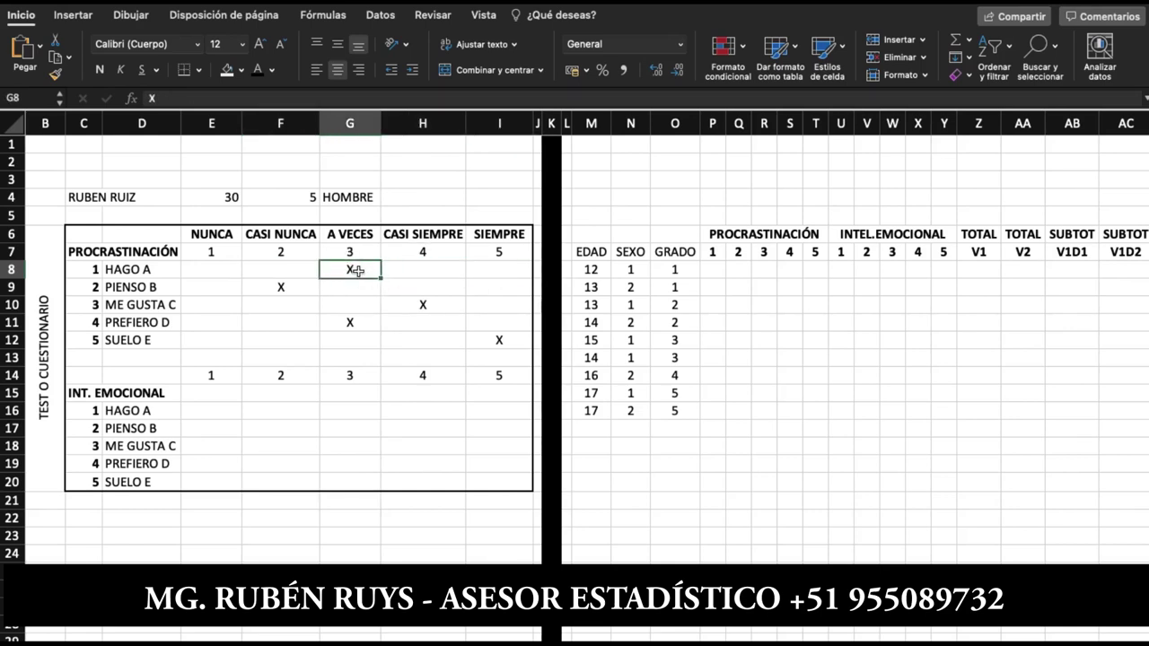
{"action": "key", "text": "Delete"}
{"action": "key", "text": "Right"}
{"action": "key", "text": "Right"}
{"action": "type", "text": "X"}
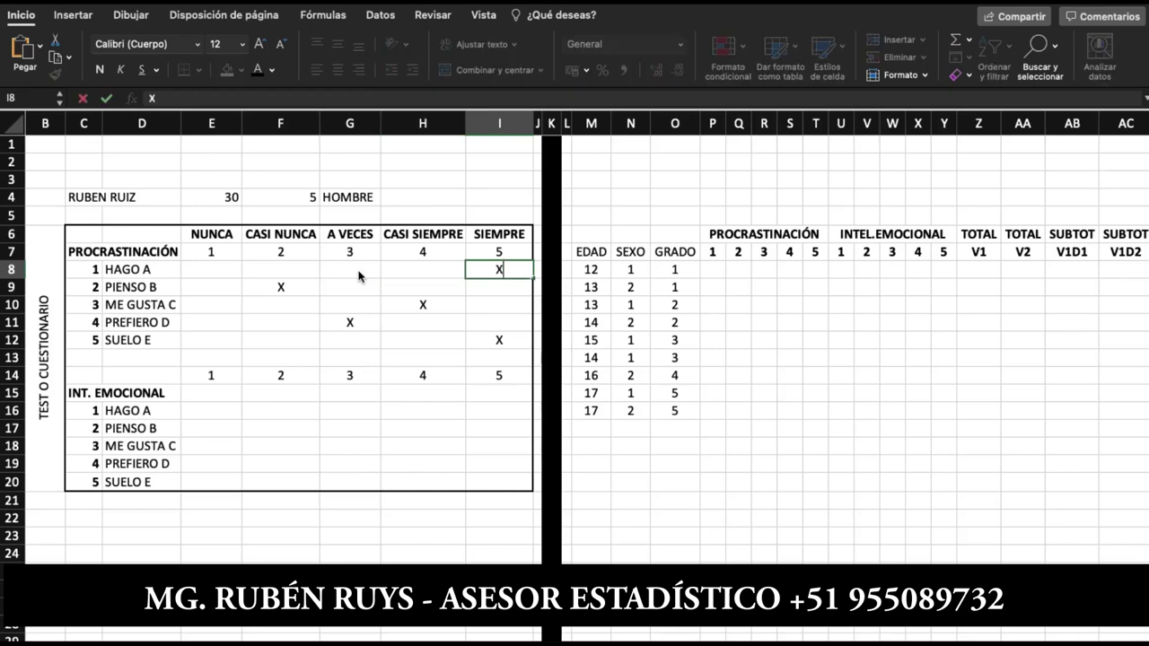
{"action": "key", "text": "ctrl+Return"}
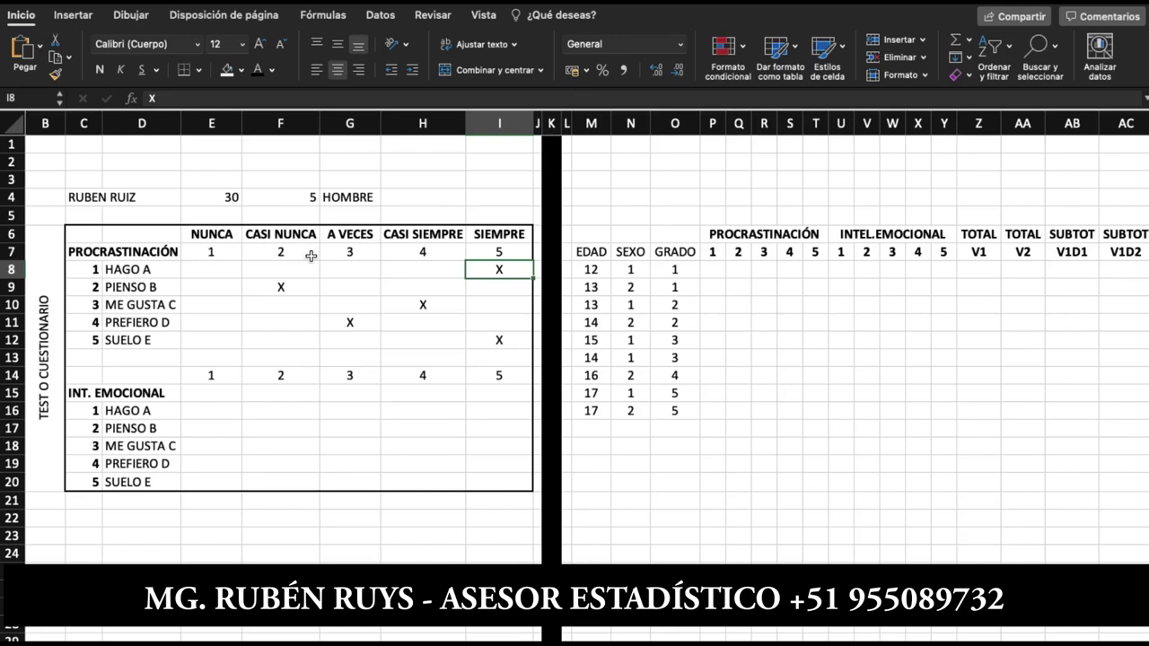
{"action": "left_click", "coordinate": [216, 255]}
{"action": "left_click", "coordinate": [496, 250]}
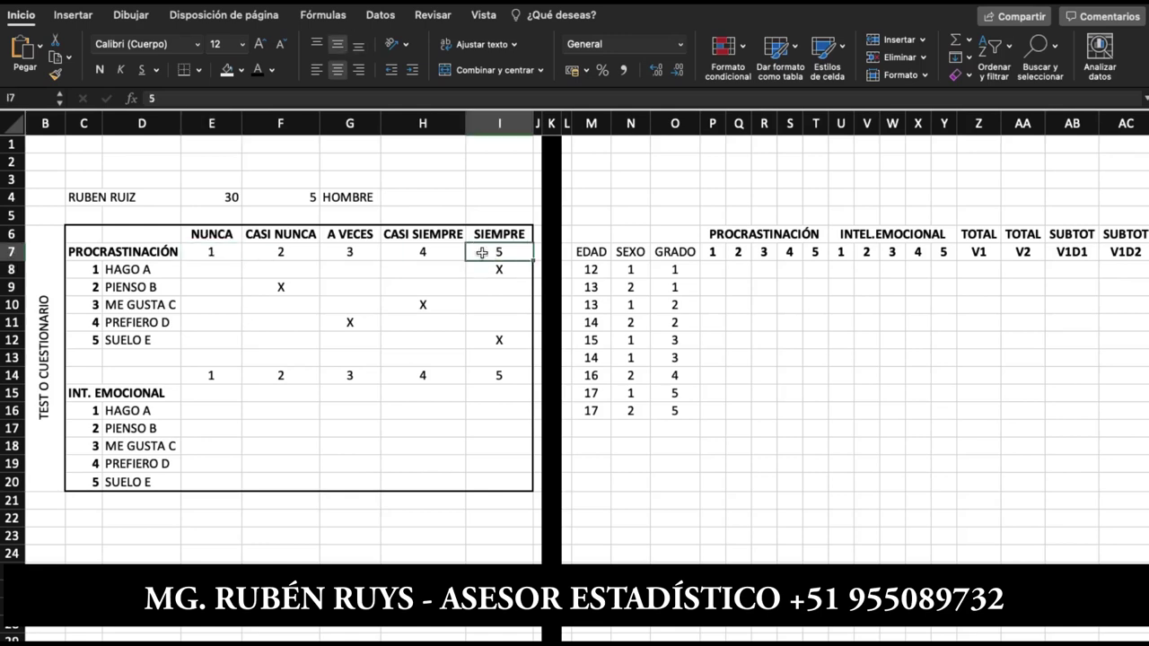
{"action": "left_click", "coordinate": [230, 252]}
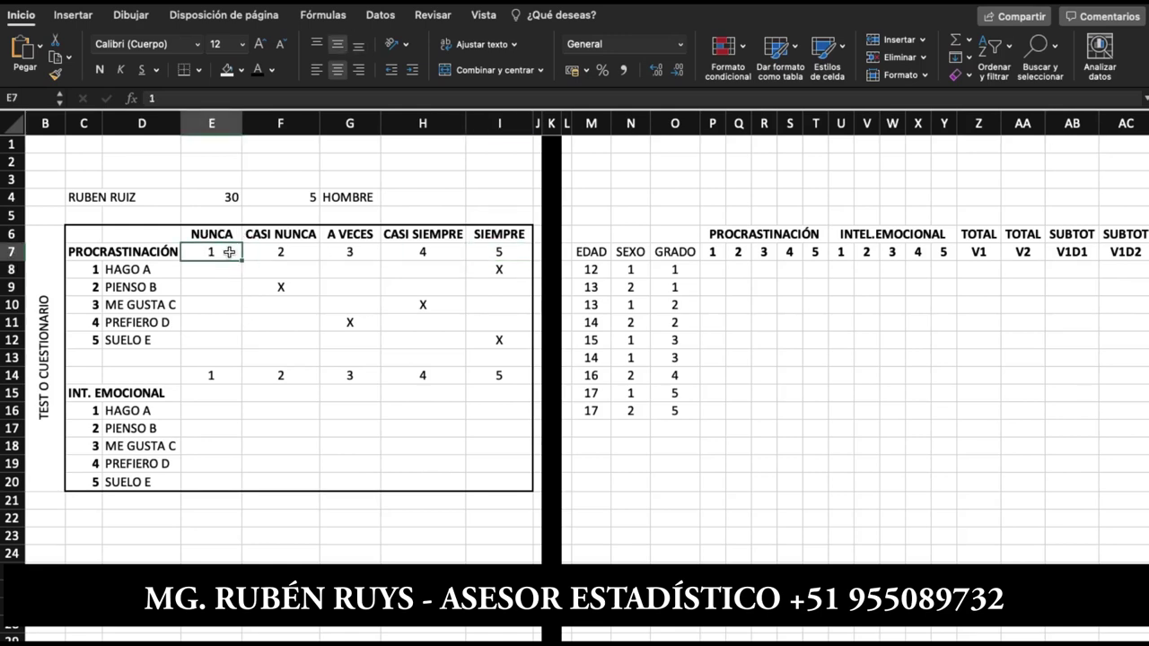
{"action": "left_click", "coordinate": [507, 252]}
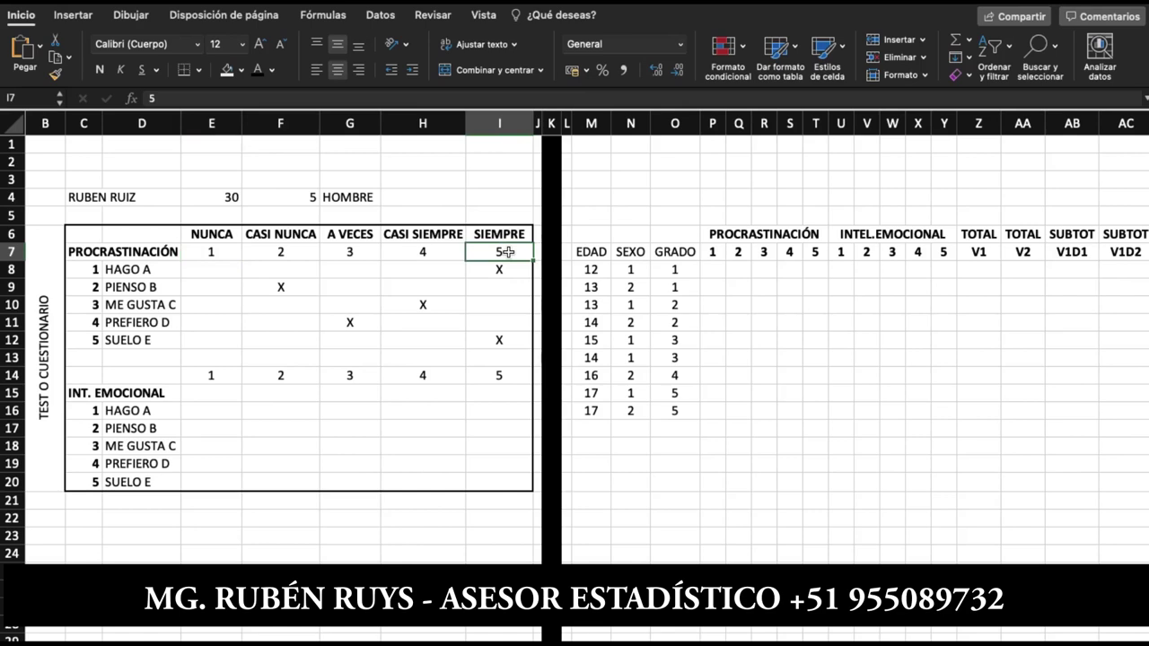
{"action": "left_click", "coordinate": [213, 234]}
{"action": "left_click", "coordinate": [279, 234]}
{"action": "left_click", "coordinate": [343, 237]}
{"action": "left_click", "coordinate": [422, 235]}
{"action": "left_click", "coordinate": [462, 234]}
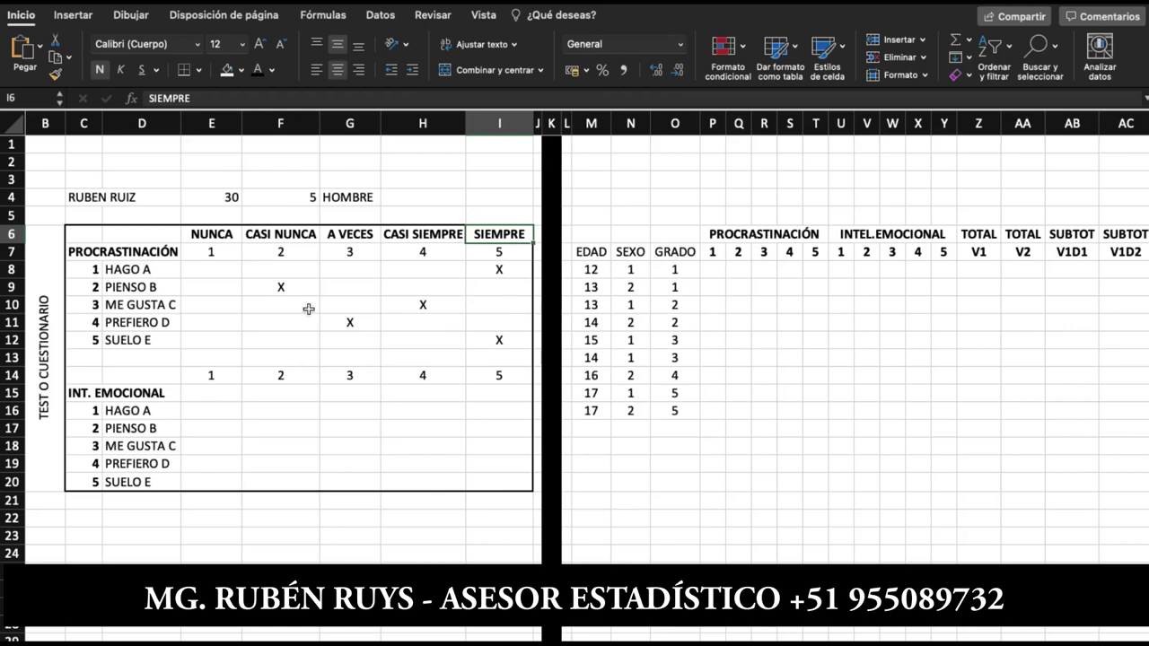
{"action": "left_click", "coordinate": [145, 269]}
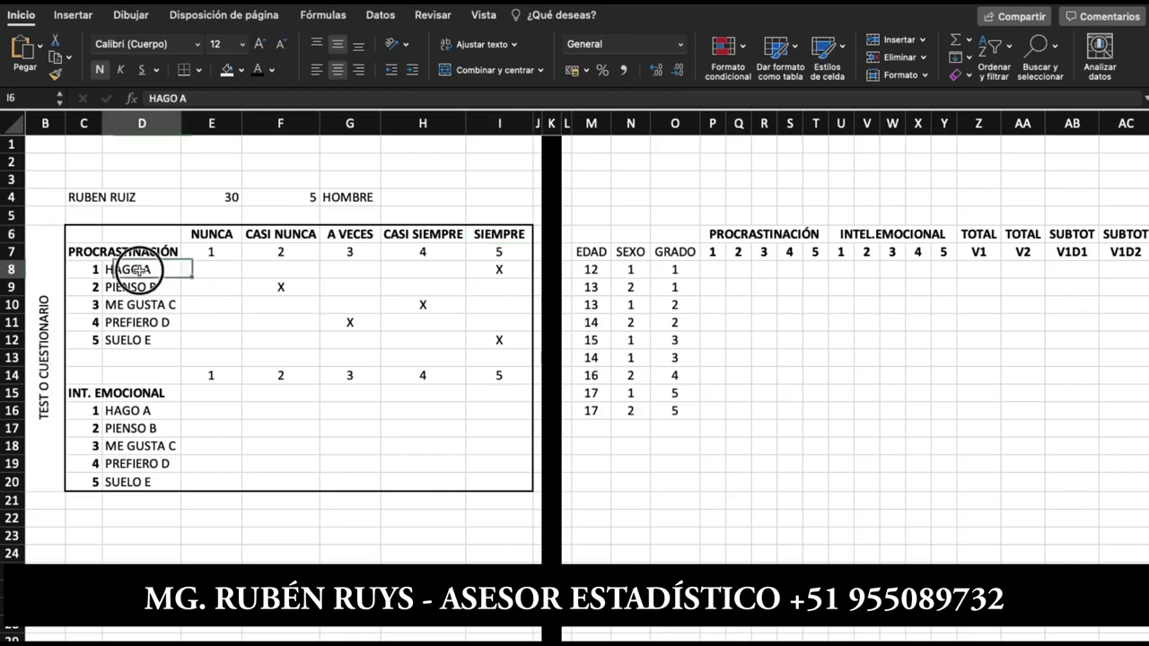
{"action": "left_click", "coordinate": [476, 271]}
{"action": "left_click", "coordinate": [175, 290]}
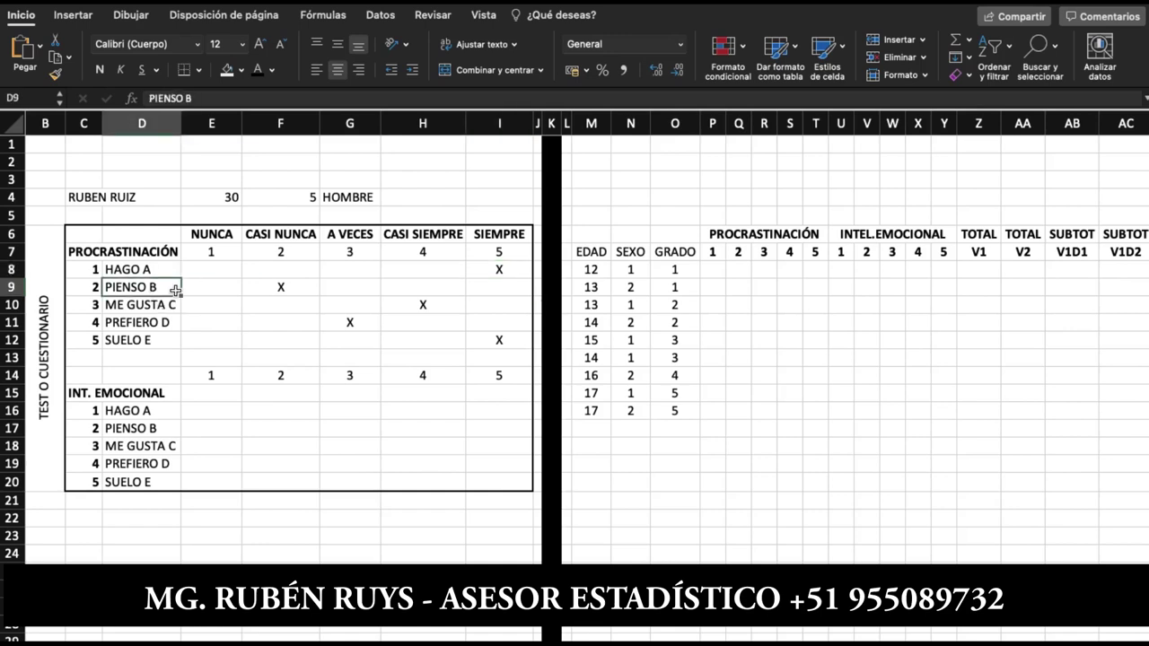
{"action": "left_click", "coordinate": [274, 287]}
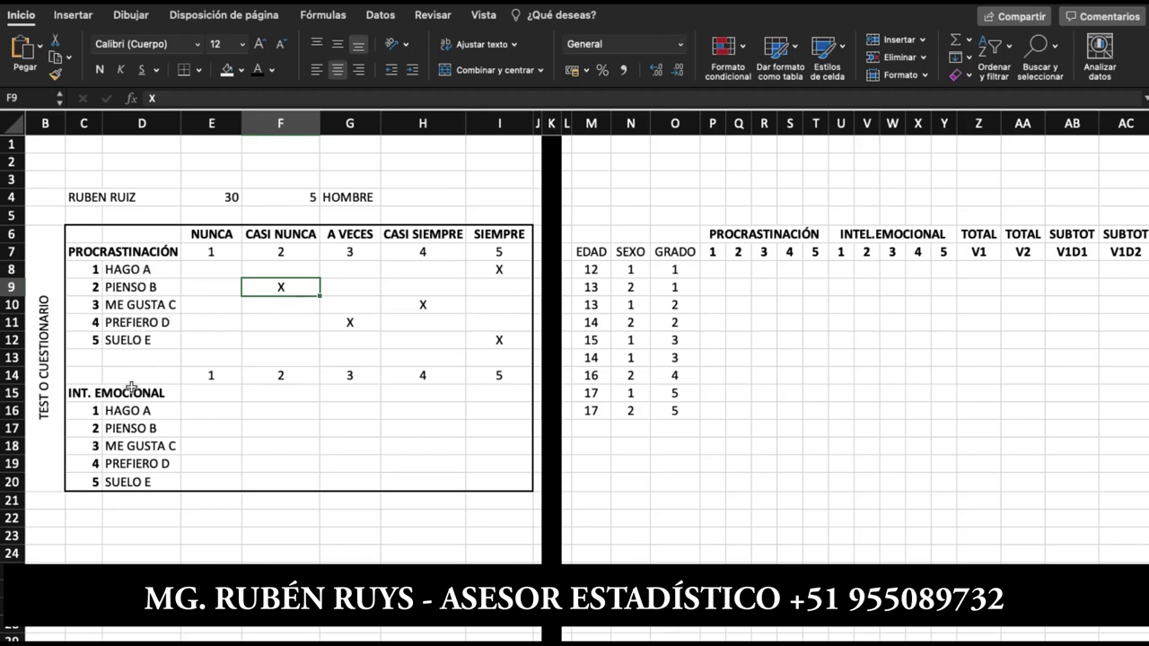
In the INT. EMOCIONAL section, mark HAGO A with an X under CASI NUNCA (level 2)
{"action": "left_click", "coordinate": [84, 394]}
{"action": "left_click", "coordinate": [119, 393]}
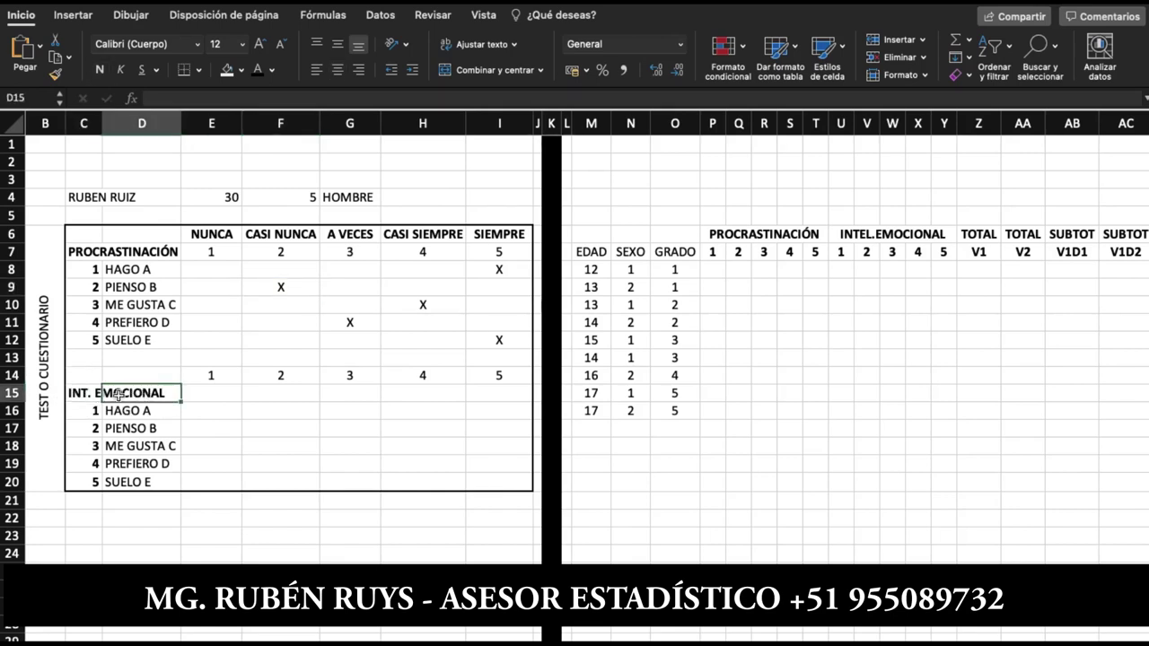
{"action": "left_click", "coordinate": [90, 393]}
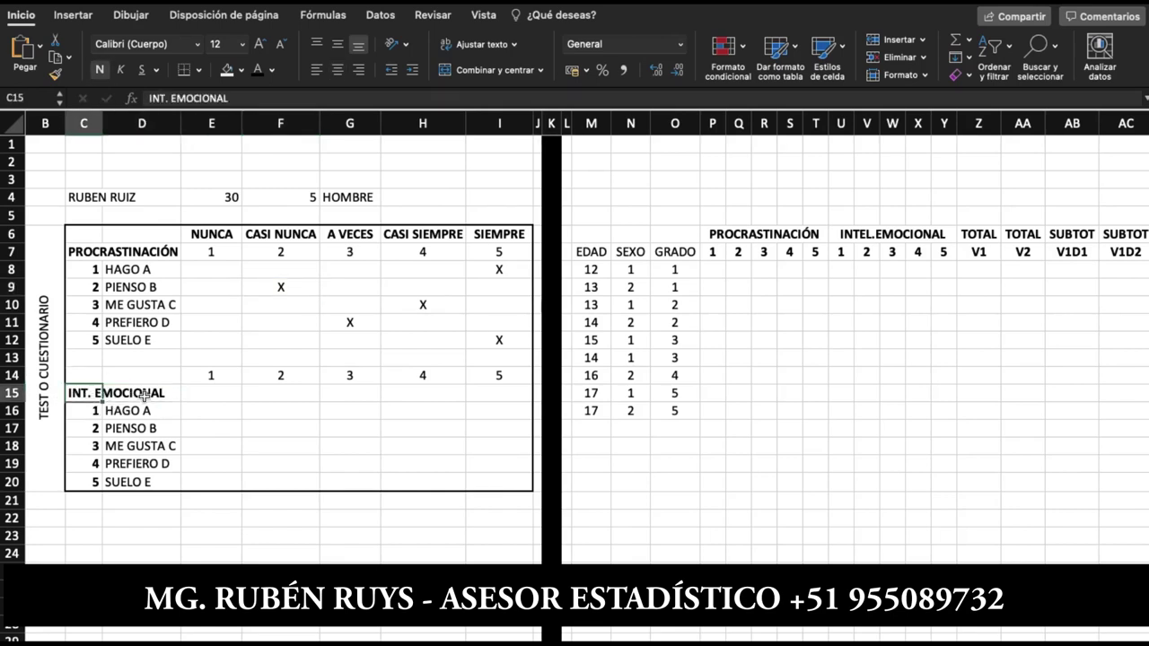
{"action": "left_click", "coordinate": [150, 412]}
{"action": "left_click", "coordinate": [153, 428]}
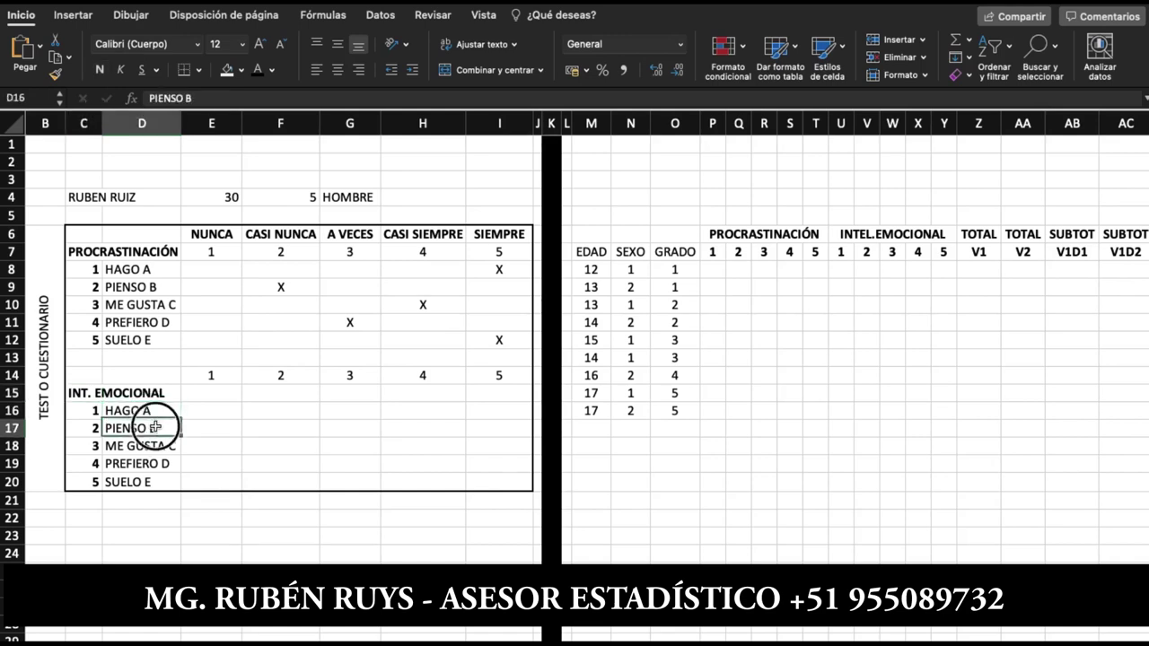
{"action": "left_click", "coordinate": [256, 413]}
{"action": "type", "text": "X"}
{"action": "key", "text": "Tab"}
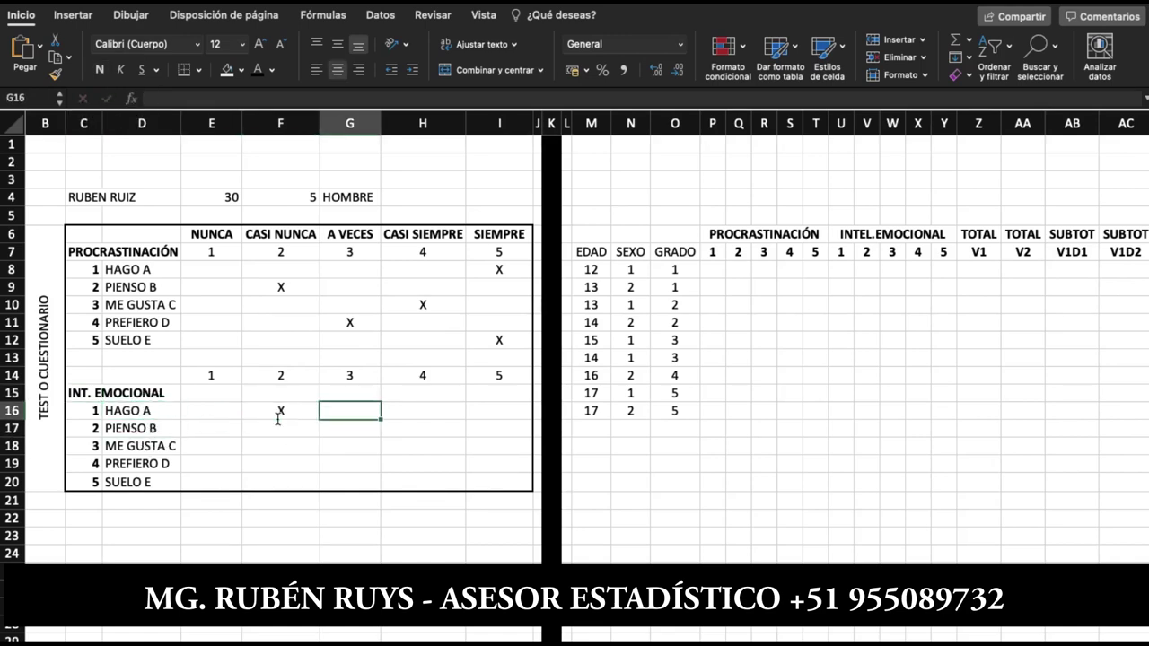
{"action": "key", "text": "Left"}
{"action": "key", "text": "Left"}
{"action": "key", "text": "Left"}
{"action": "key", "text": "Right"}
{"action": "key", "text": "Left"}
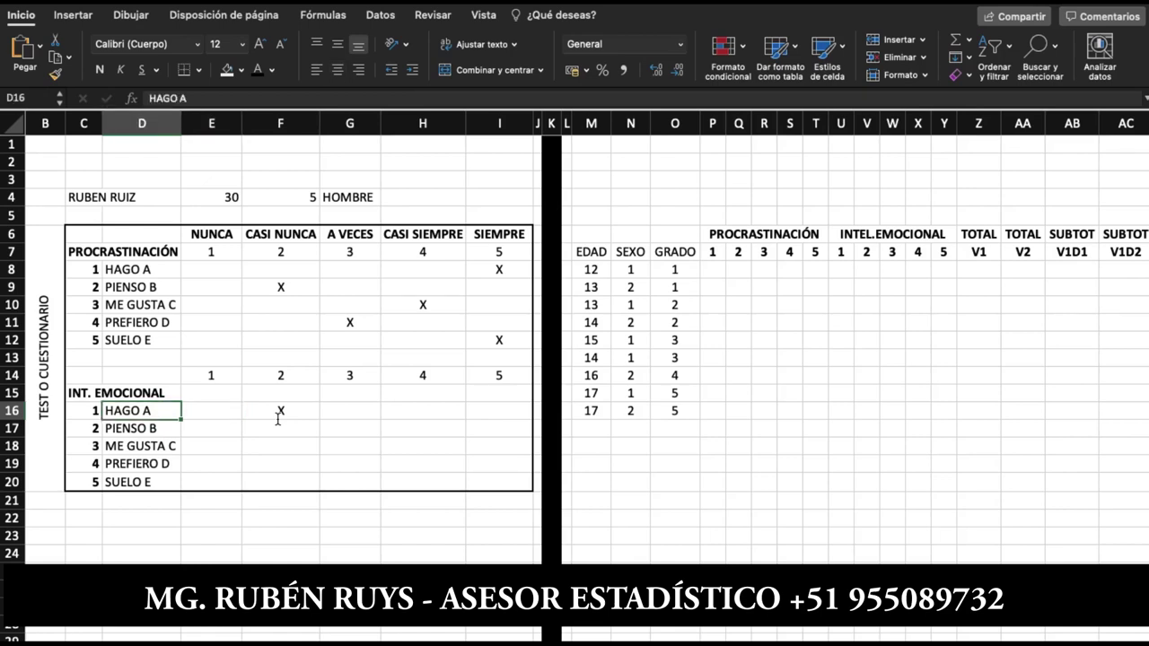
Mark PIENSO B with an X at CASI SIEMPRE (4) and ME GUSTA C at SIEMPRE (5)
{"action": "key", "text": "Right"}
{"action": "key", "text": "Right"}
{"action": "key", "text": "Right"}
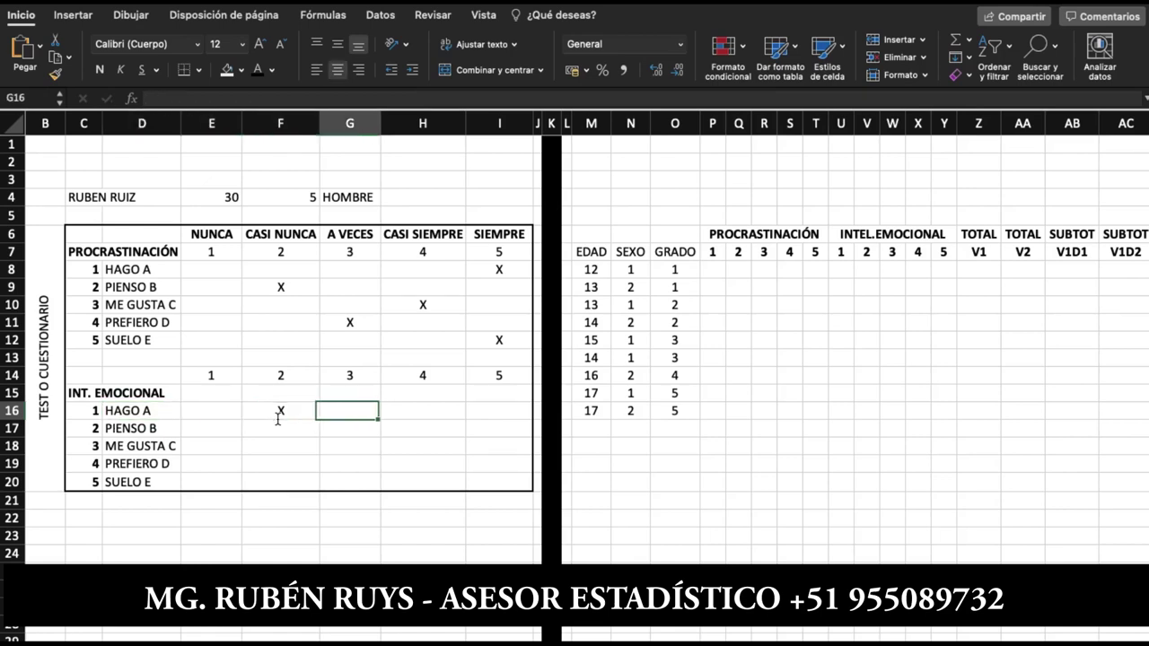
{"action": "key", "text": "Down"}
{"action": "key", "text": "Left"}
{"action": "key", "text": "Left"}
{"action": "key", "text": "Left"}
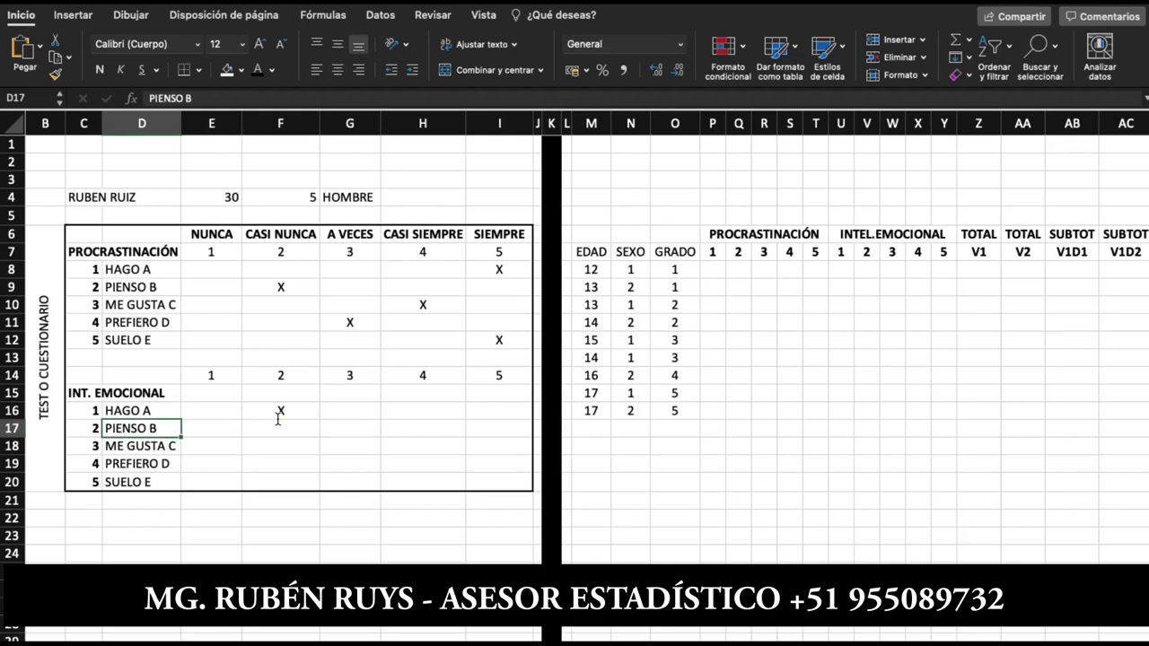
{"action": "key", "text": "Right"}
{"action": "key", "text": "Right"}
{"action": "key", "text": "Right"}
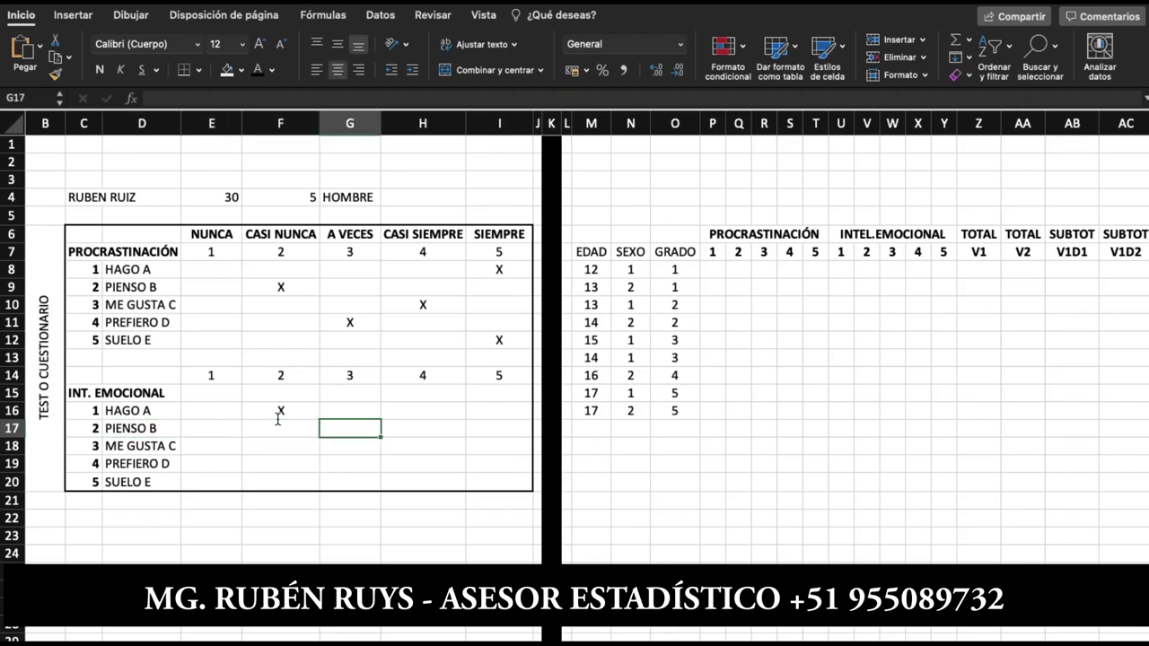
{"action": "key", "text": "Right"}
{"action": "type", "text": "X"}
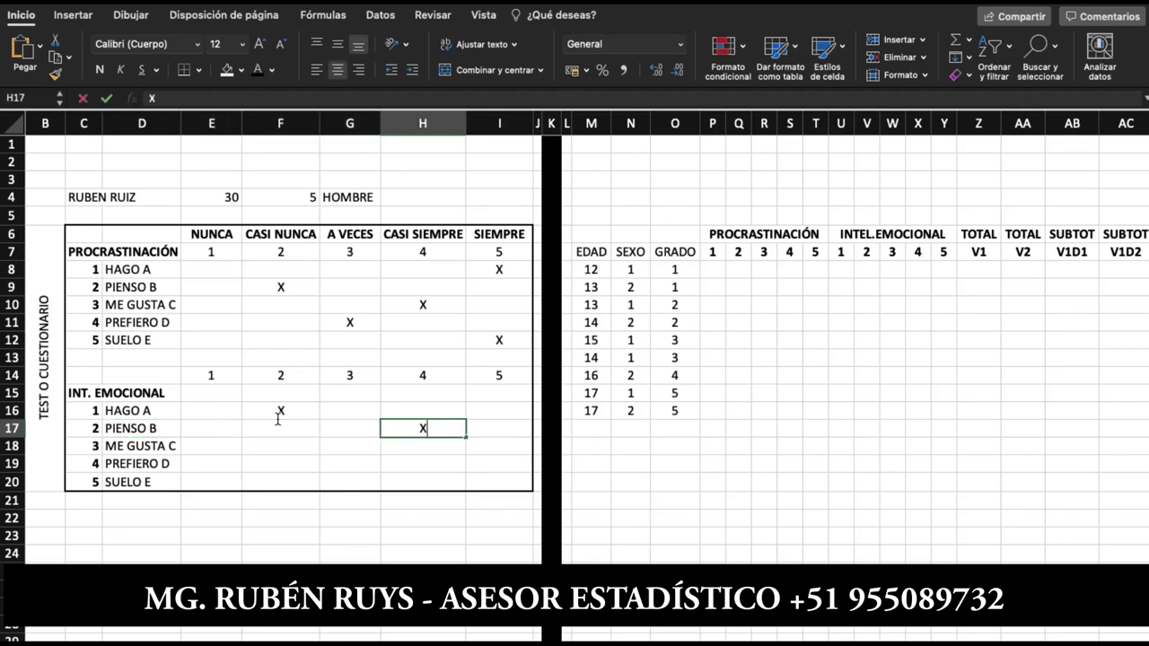
{"action": "key", "text": "Return"}
{"action": "key", "text": "Left"}
{"action": "key", "text": "Left"}
{"action": "key", "text": "Left"}
{"action": "key", "text": "Right"}
{"action": "key", "text": "Left"}
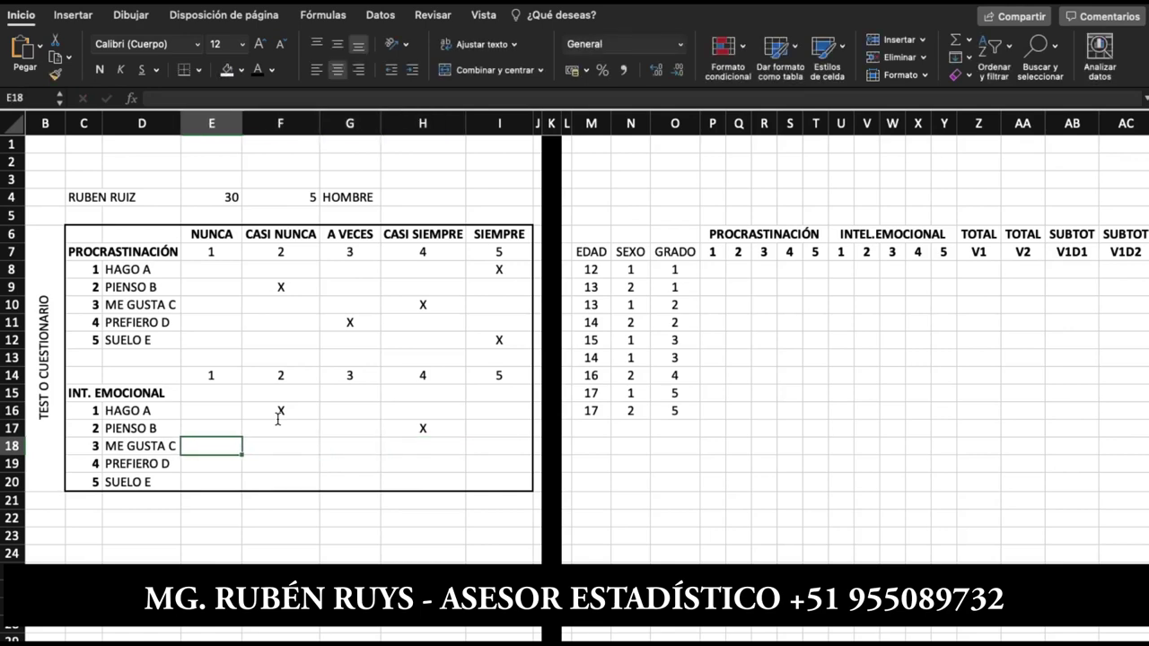
{"action": "key", "text": "Right"}
{"action": "key", "text": "Right"}
{"action": "key", "text": "Right"}
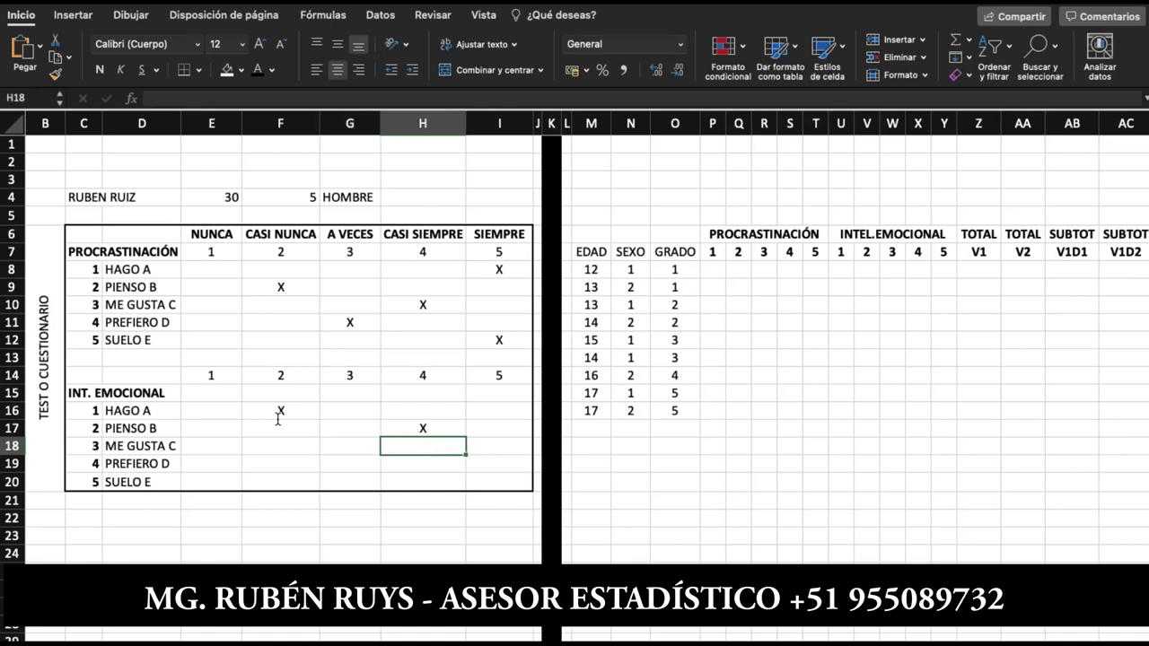
{"action": "key", "text": "Right"}
{"action": "type", "text": "X"}
{"action": "key", "text": "Return"}
Mark PREFIERO D with an X at A VECES (3) and SUELO E at CASI SIEMPRE (4)
{"action": "key", "text": "Left"}
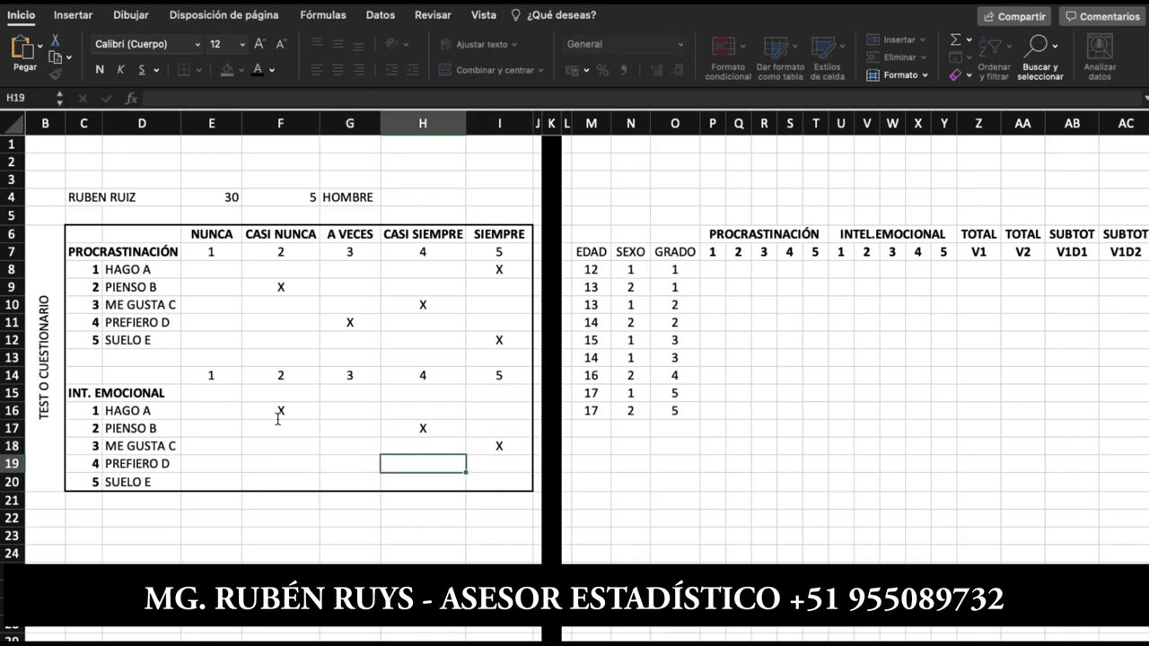
{"action": "key", "text": "Left"}
{"action": "key", "text": "Left"}
{"action": "key", "text": "Right"}
{"action": "key", "text": "Left"}
{"action": "key", "text": "Right"}
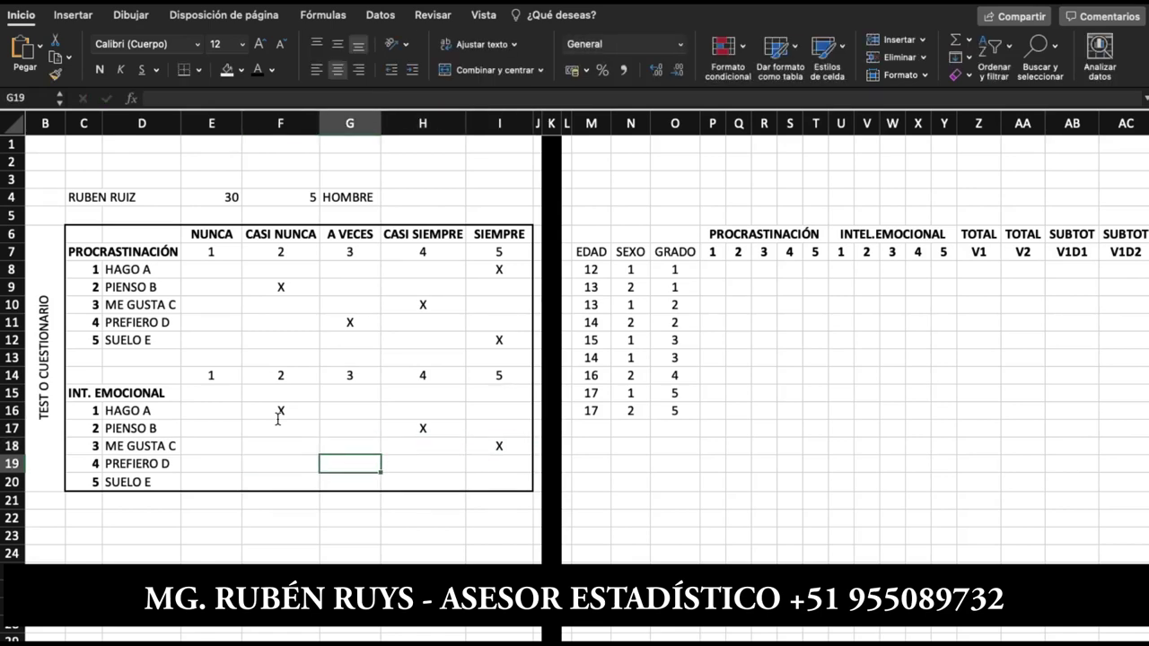
{"action": "type", "text": "X"}
{"action": "key", "text": "Return"}
{"action": "key", "text": "Right"}
{"action": "type", "text": "X"}
{"action": "key", "text": "Up"}
{"action": "key", "text": "Up"}
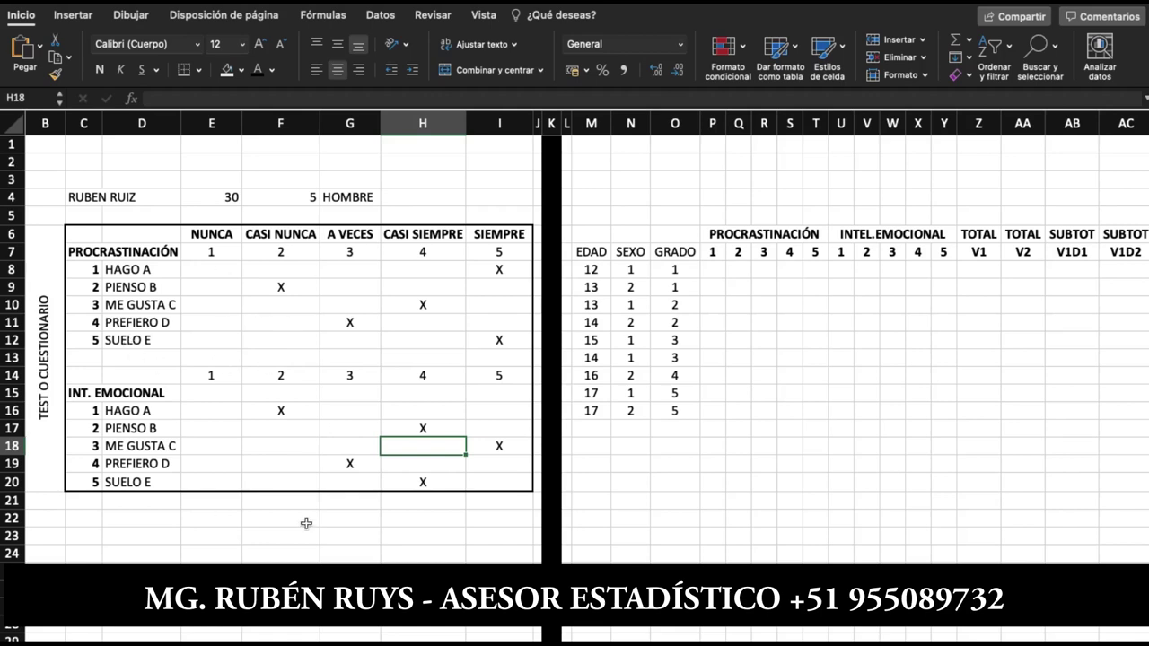
{"action": "left_click", "coordinate": [844, 302]}
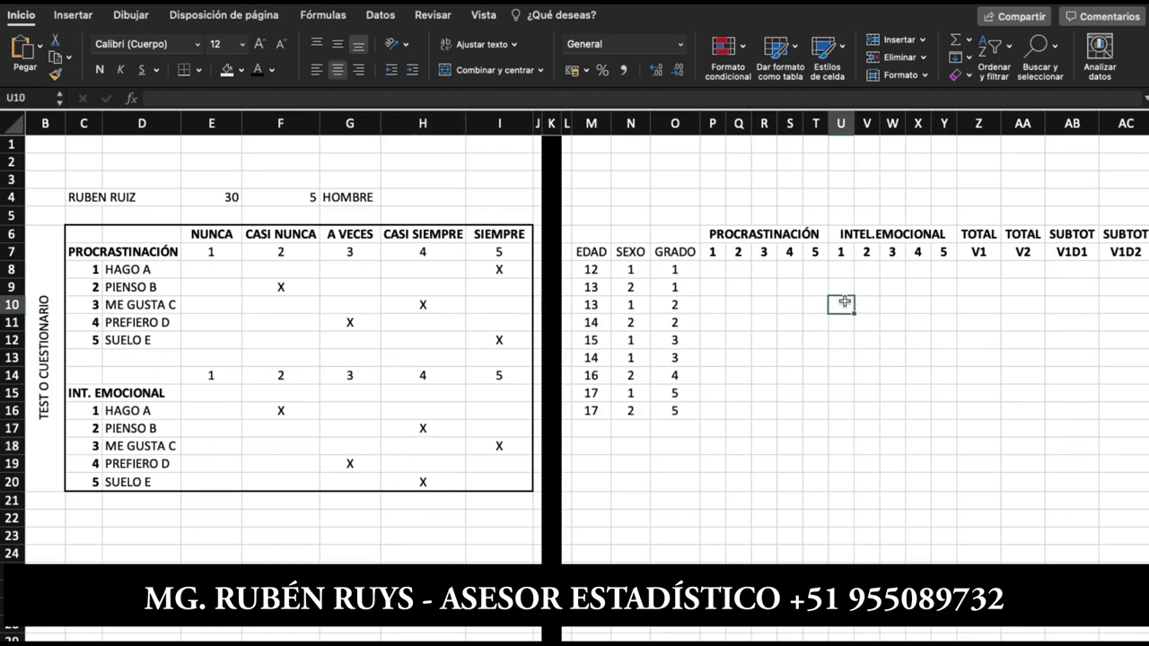
{"action": "left_click", "coordinate": [731, 271]}
{"action": "left_click", "coordinate": [713, 271]}
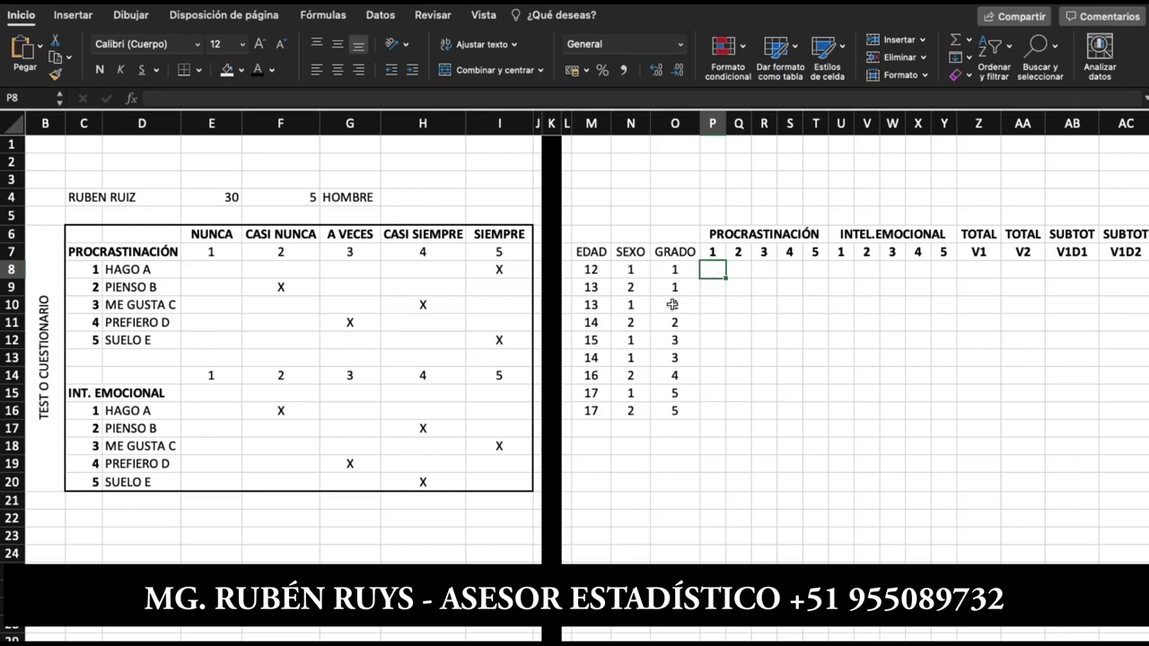
Enter age 30 in the first data row's EDAD cell
{"action": "left_click", "coordinate": [597, 272]}
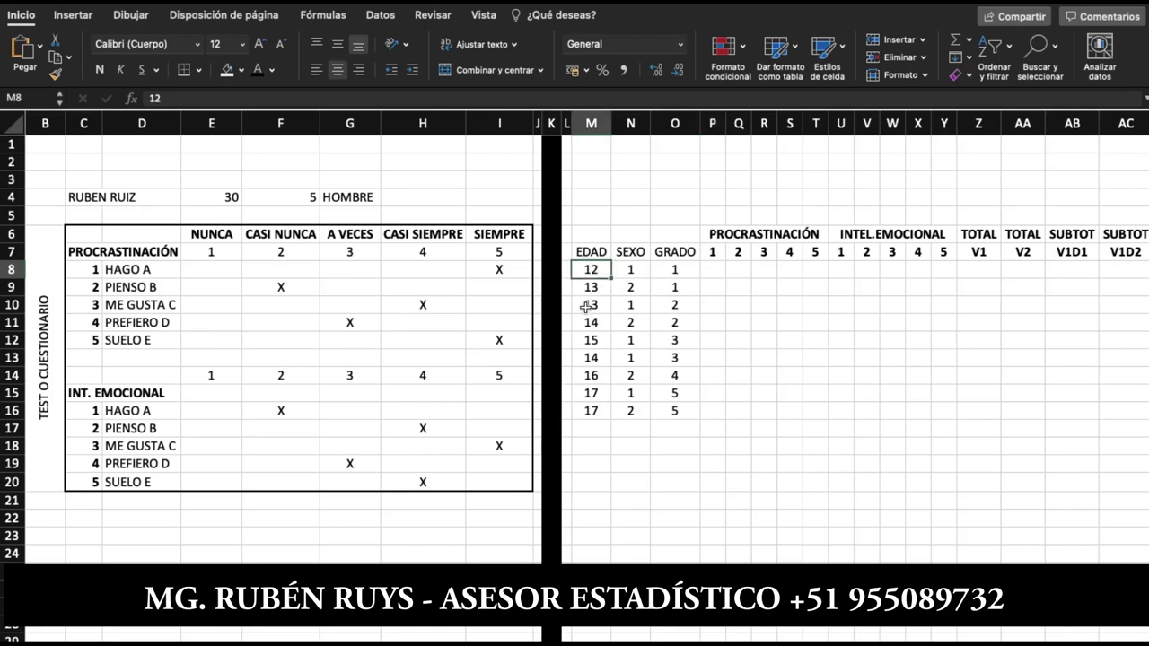
{"action": "type", "text": "30"}
{"action": "key", "text": "Tab"}
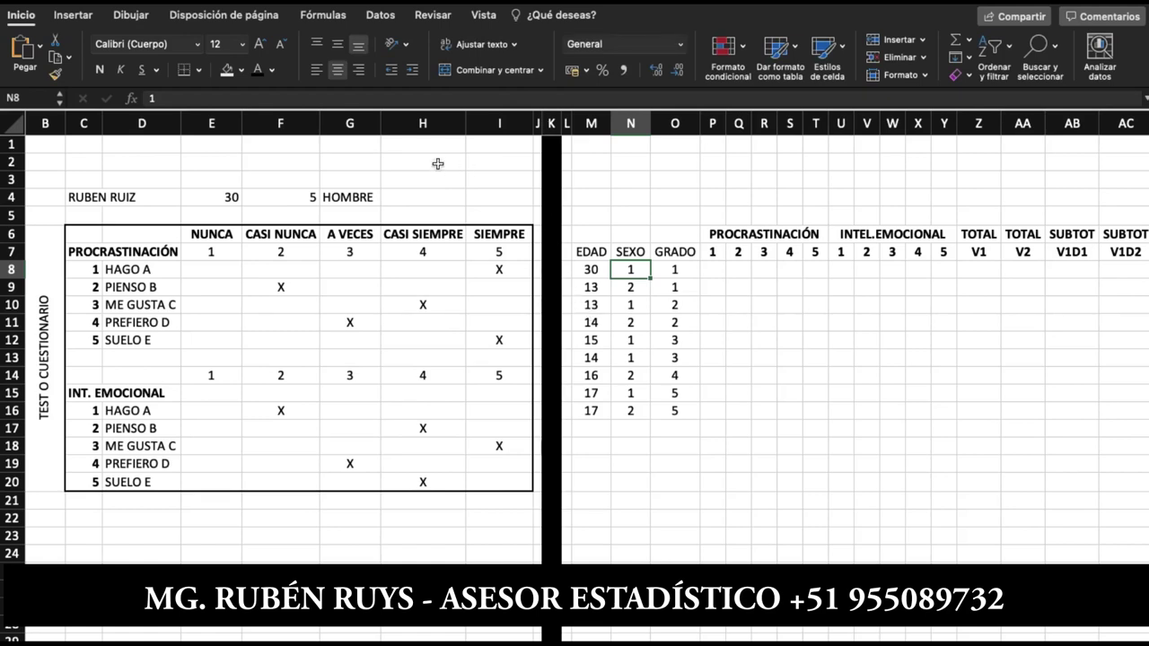
Add a sex code key above the questionnaire: HOMBRE = 1, MUJER = 2
{"action": "left_click", "coordinate": [363, 181]}
{"action": "left_click", "coordinate": [362, 164]}
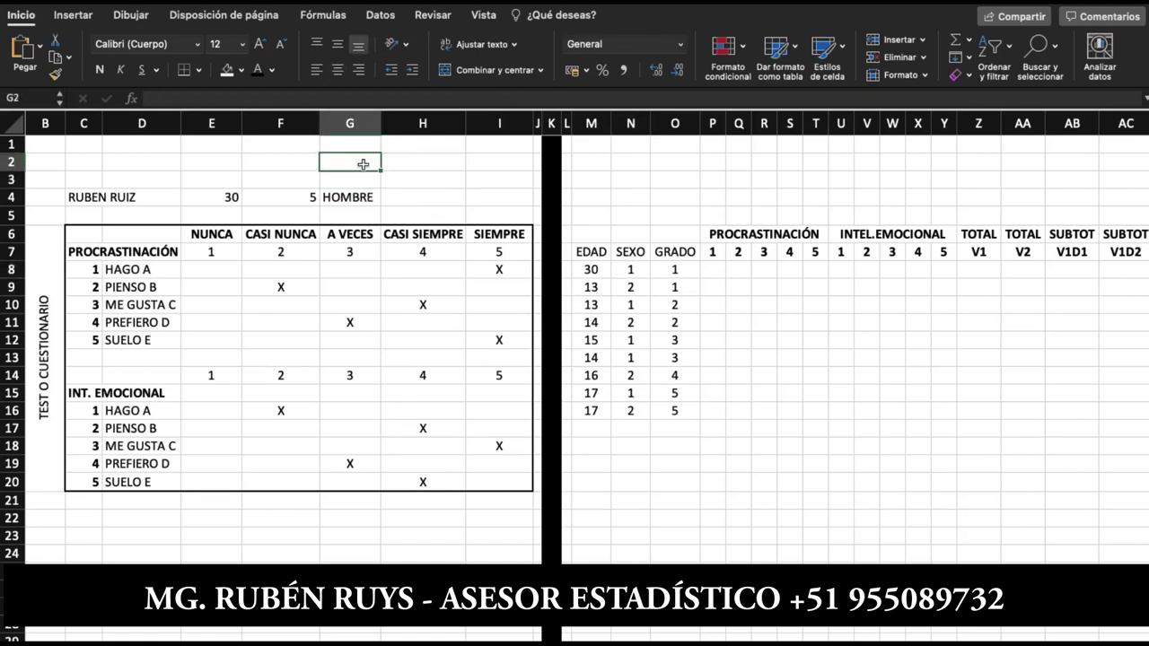
{"action": "type", "text": "HOMBRE"}
{"action": "key", "text": "Tab"}
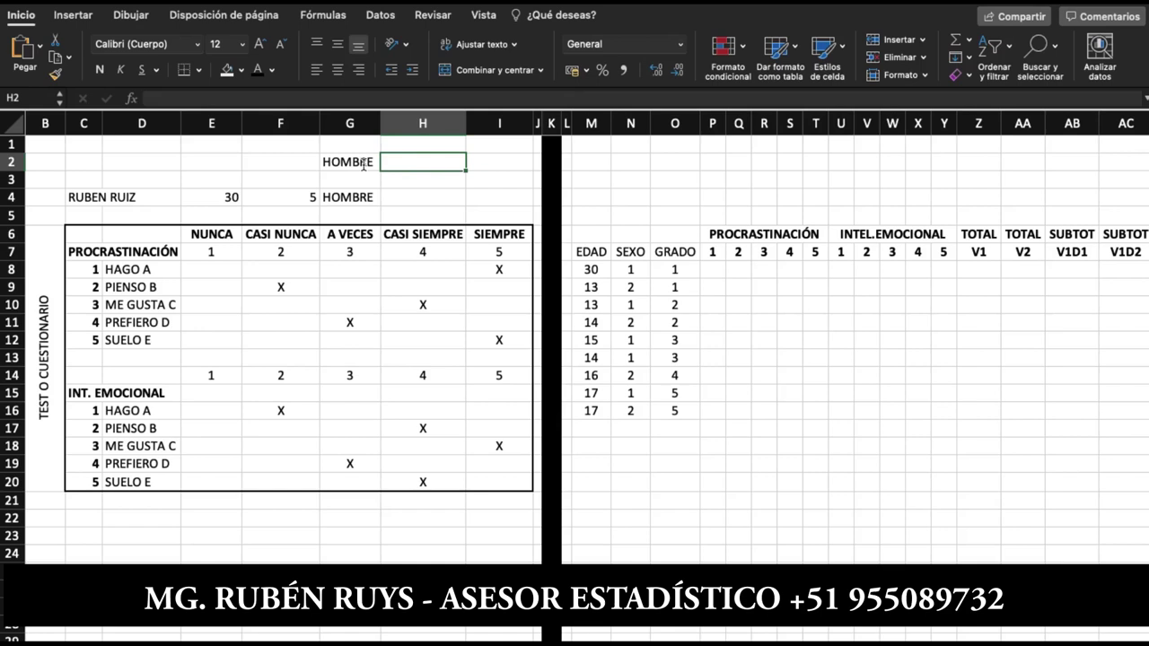
{"action": "type", "text": "1"}
{"action": "key", "text": "Return"}
{"action": "key", "text": "Left"}
{"action": "type", "text": "MUJER"}
{"action": "key", "text": "Tab"}
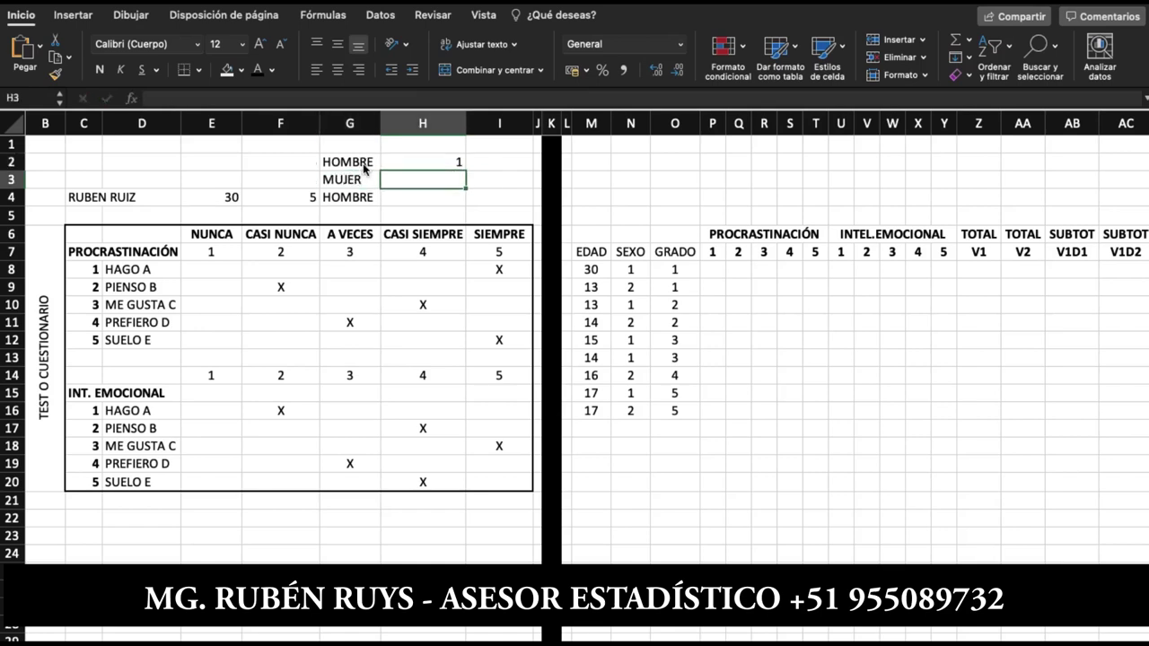
{"action": "type", "text": "2"}
{"action": "key", "text": "Tab"}
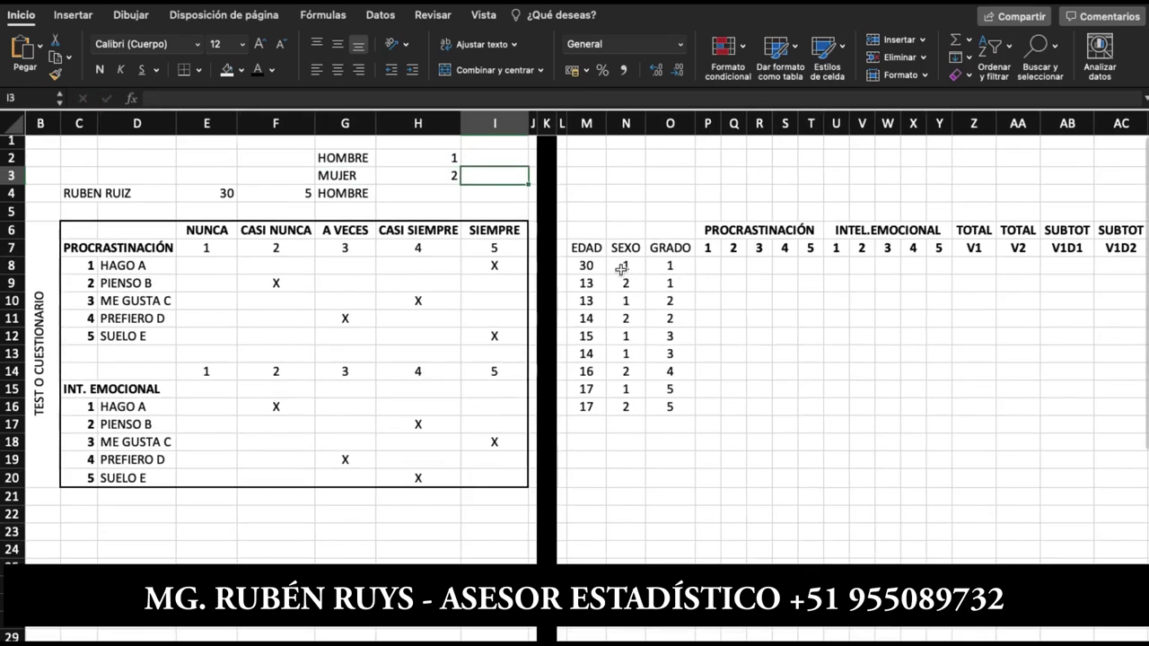
Enter grade 5 in the first data row's GRADO cell
{"action": "left_click", "coordinate": [644, 267]}
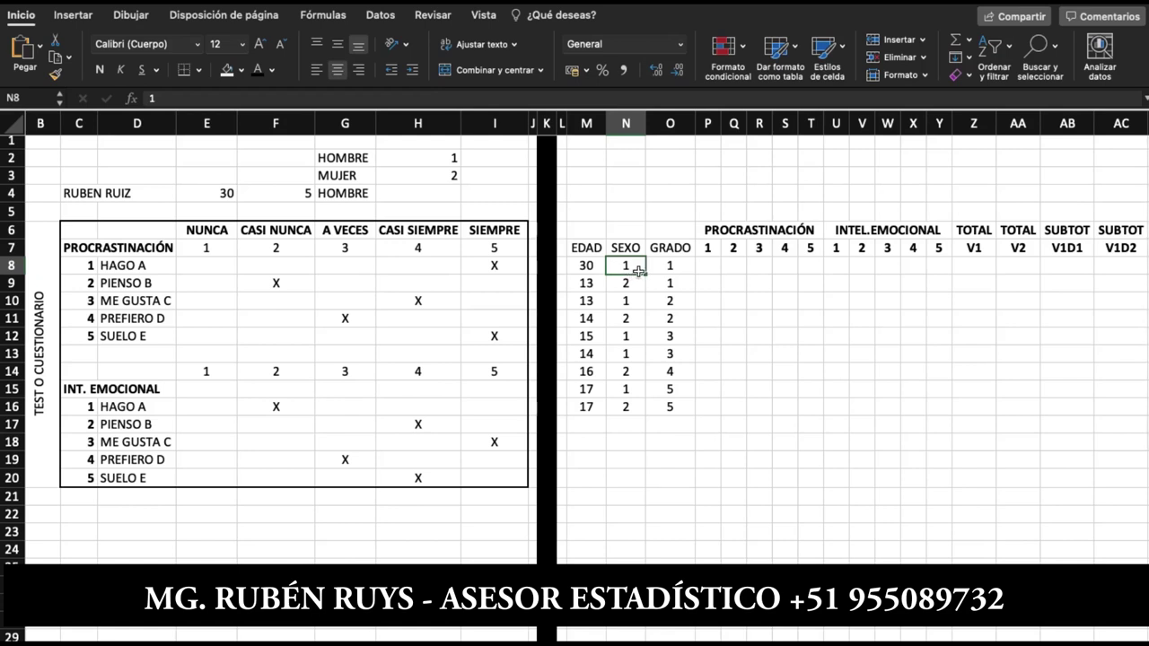
{"action": "left_click", "coordinate": [665, 267]}
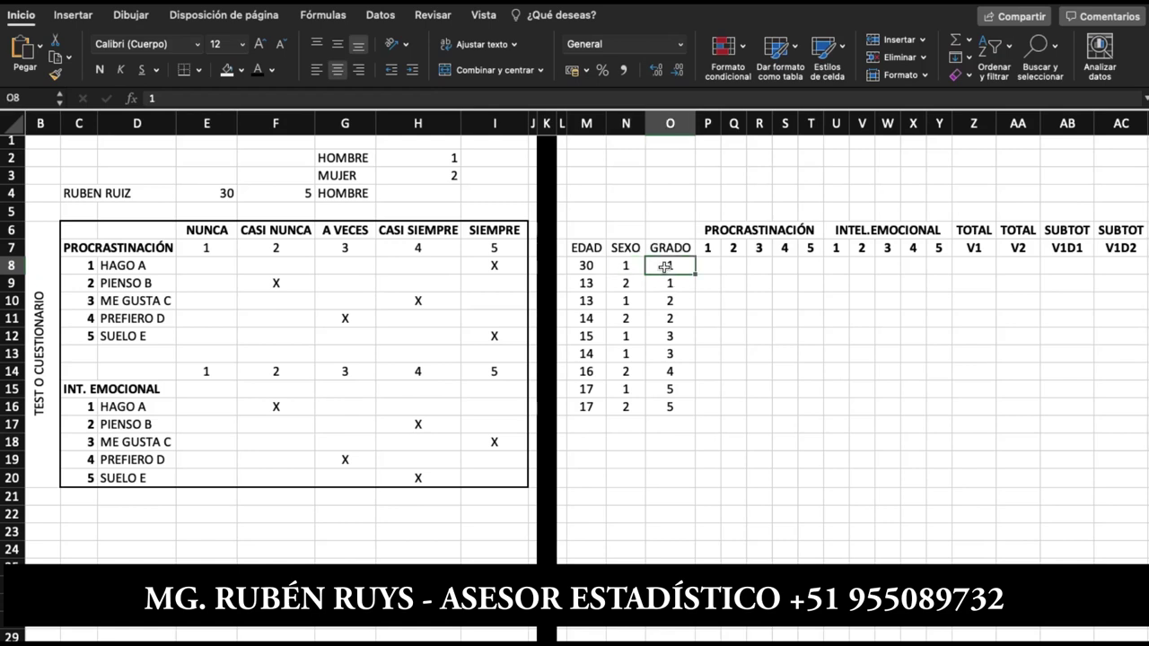
{"action": "type", "text": "5"}
{"action": "left_click", "coordinate": [759, 371]}
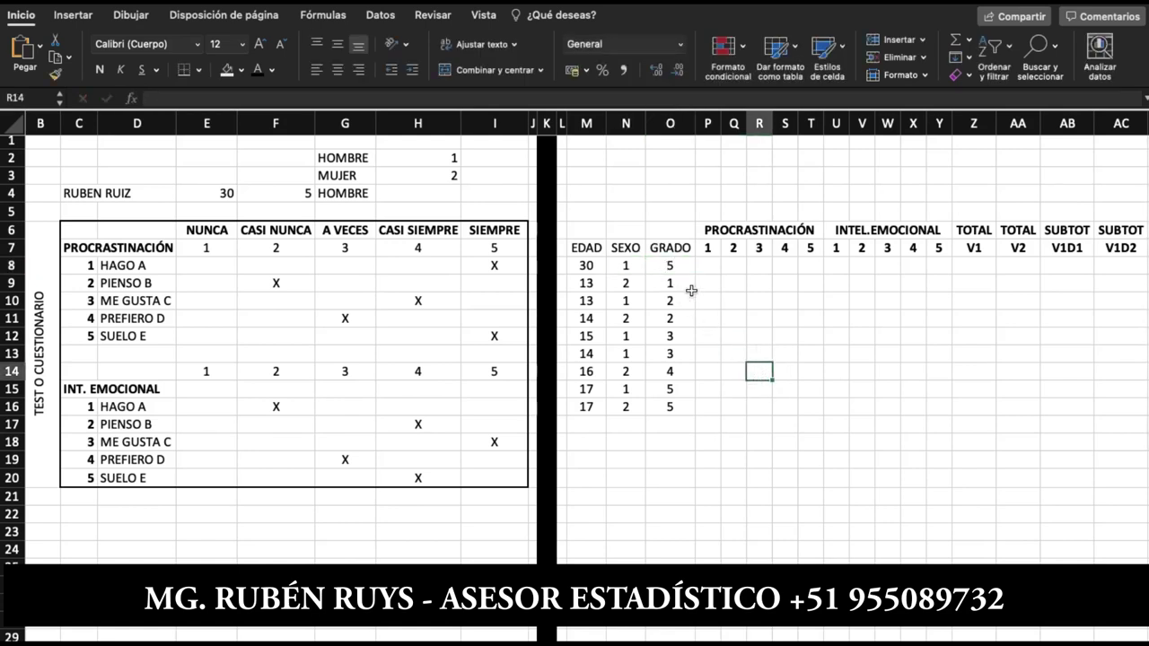
{"action": "left_click", "coordinate": [708, 265]}
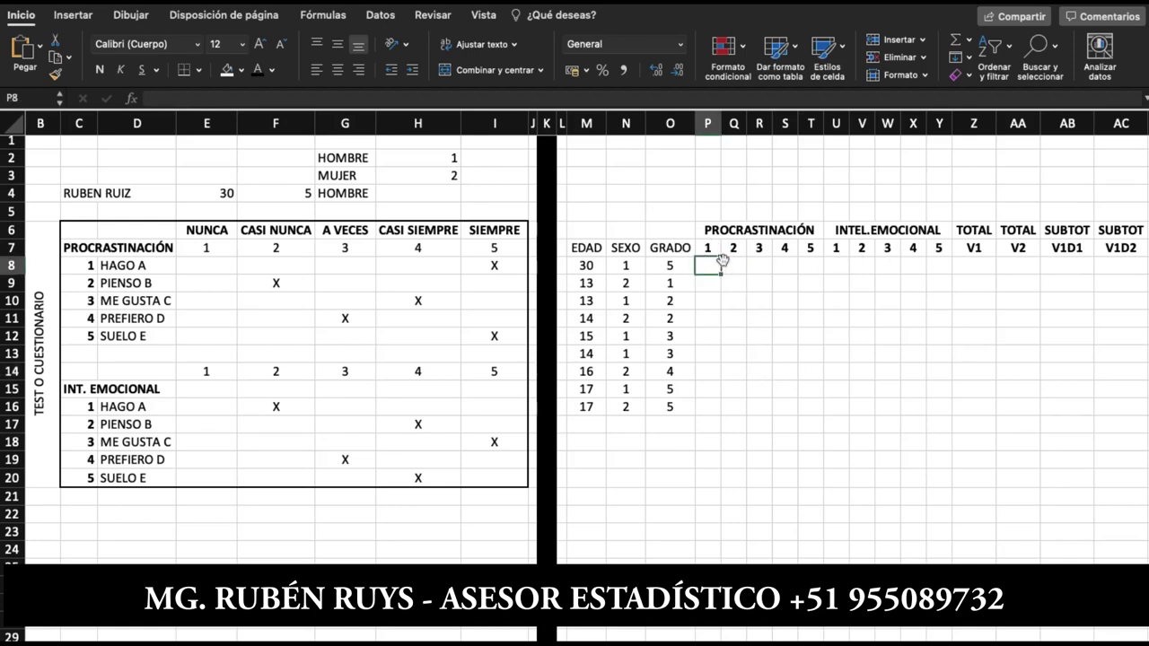
{"action": "scroll", "coordinate": [722, 261], "scroll_direction": "right", "scroll_amount": 1}
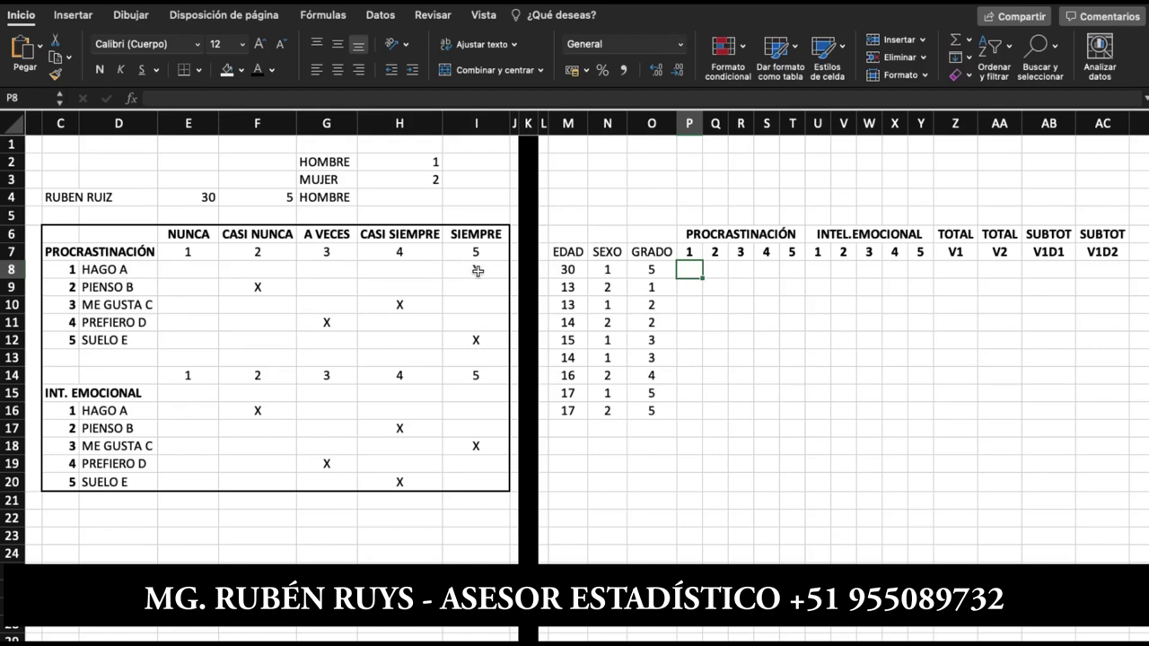
Code the PROCRASTINACIÓN items 1–5 in row 8 as 5, 2, 4, 3 and 5
{"action": "left_click", "coordinate": [690, 254]}
{"action": "key", "text": "Right"}
{"action": "key", "text": "Right"}
{"action": "key", "text": "Right"}
{"action": "key", "text": "Right"}
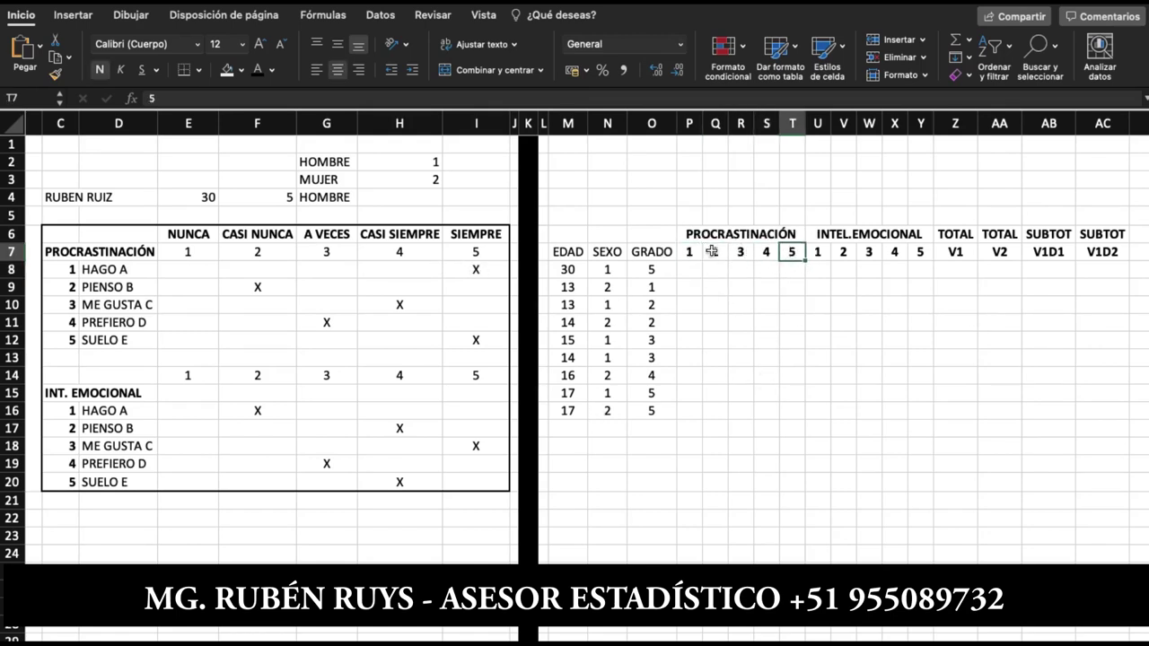
{"action": "left_click", "coordinate": [689, 253]}
{"action": "left_click", "coordinate": [689, 271]}
{"action": "type", "text": "5"}
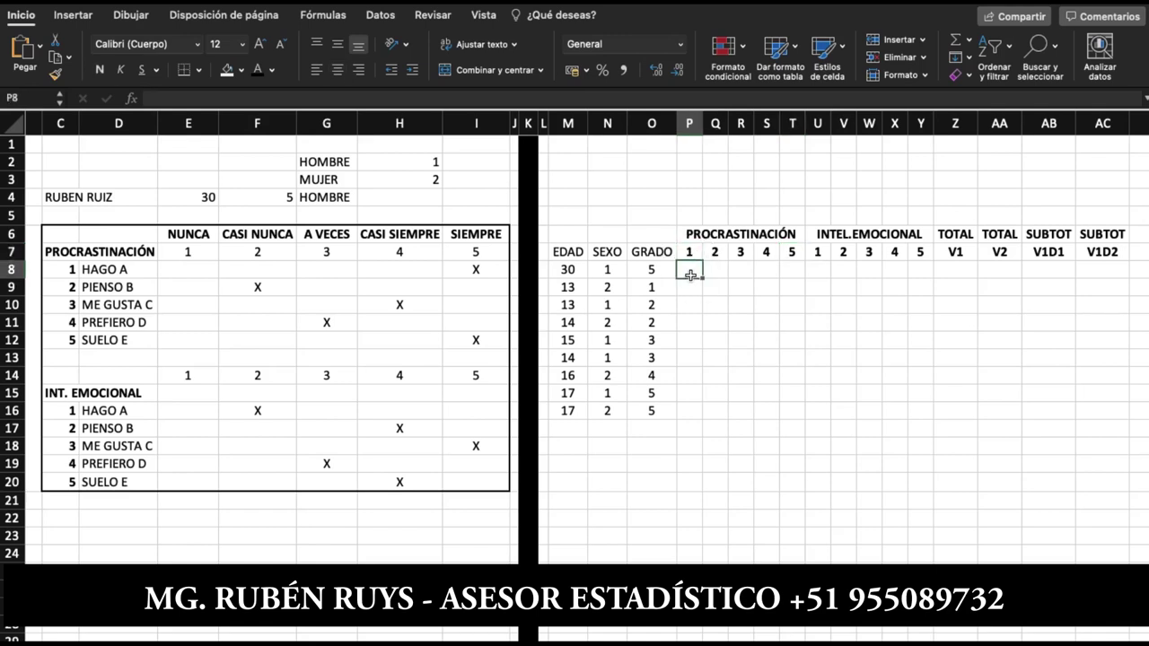
{"action": "key", "text": "Tab"}
{"action": "type", "text": "2"}
{"action": "key", "text": "Tab"}
{"action": "type", "text": "4"}
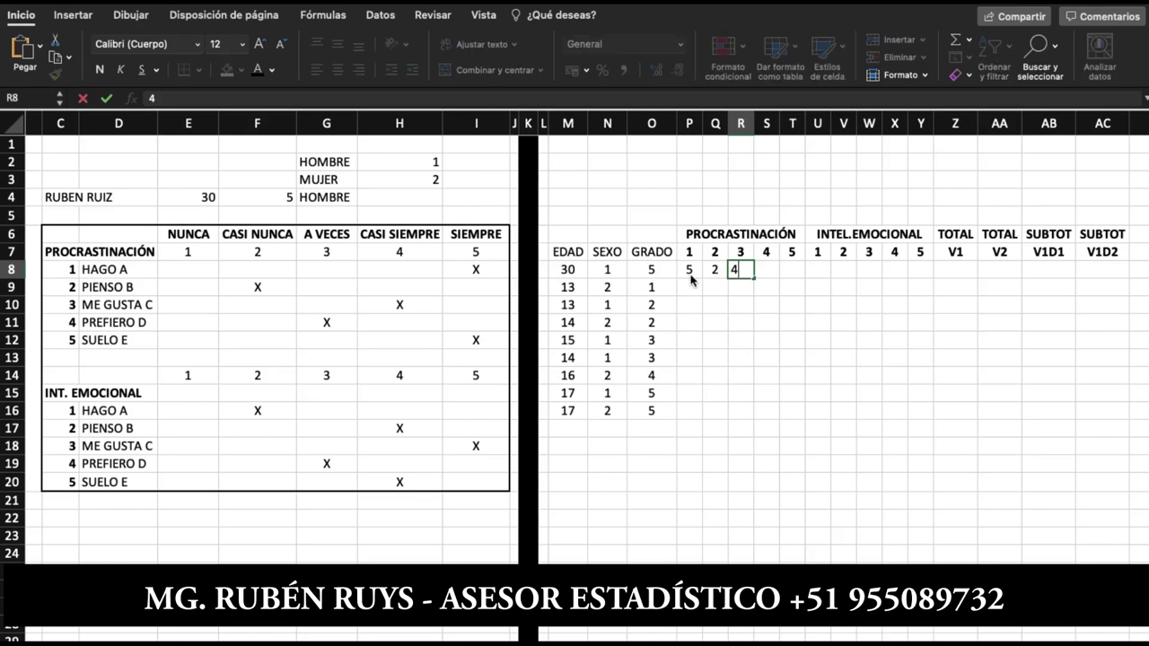
{"action": "key", "text": "Tab"}
{"action": "type", "text": "3"}
{"action": "key", "text": "Tab"}
{"action": "type", "text": "5"}
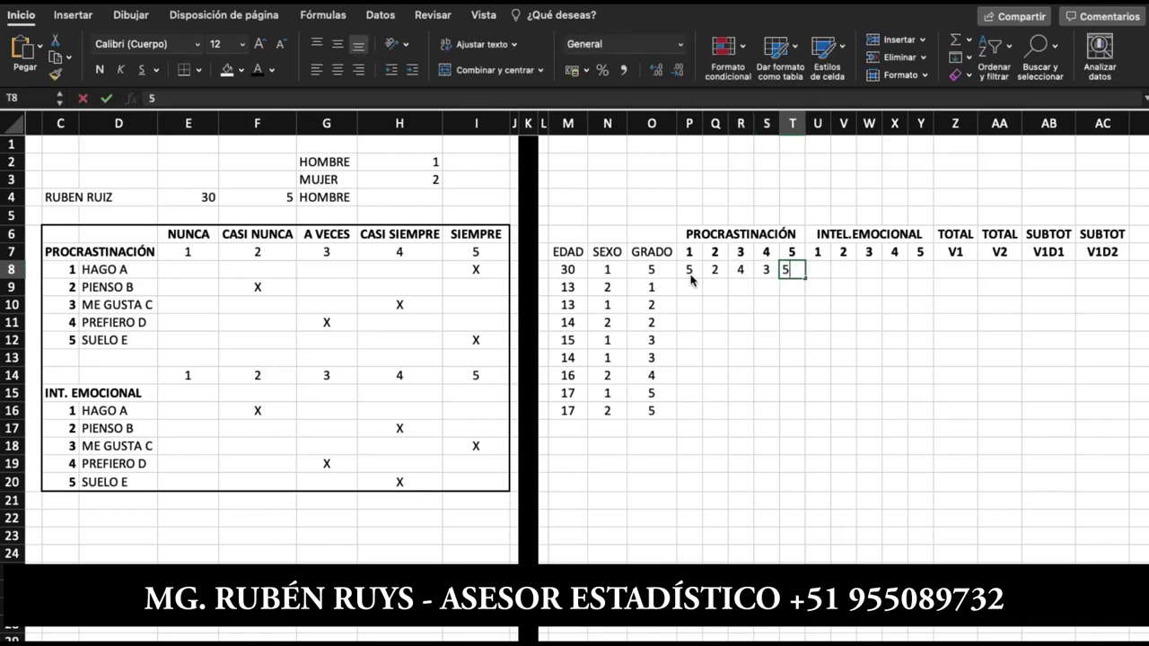
{"action": "key", "text": "Tab"}
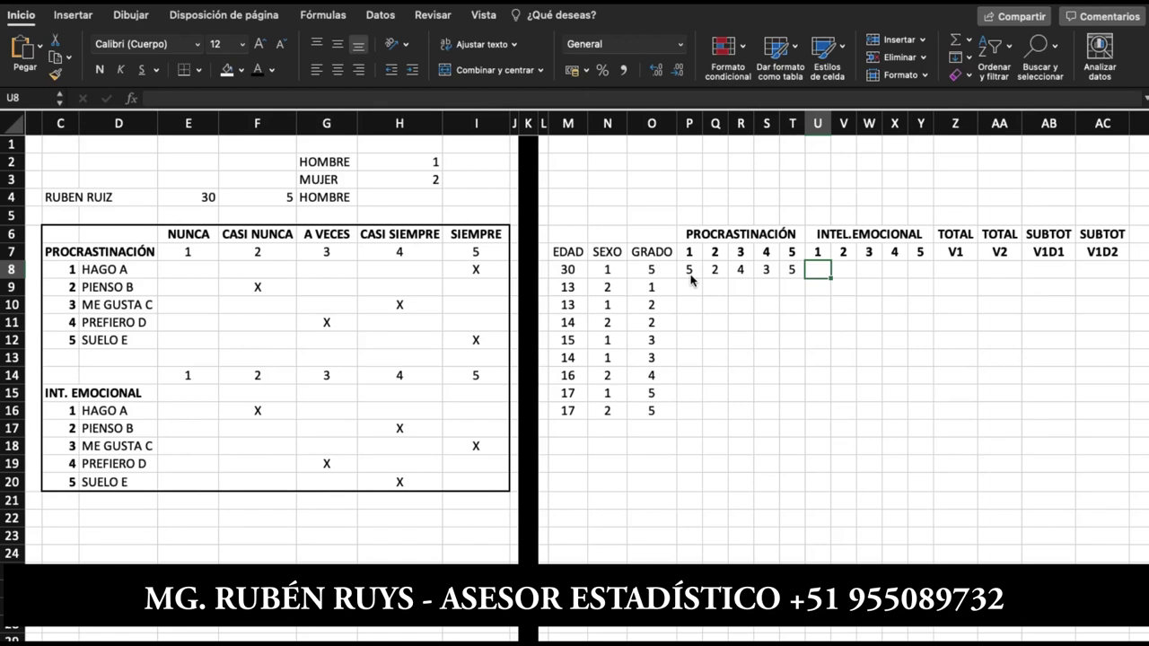
Code emotional items 1–4 as 2, 4, 5, 3 and check item 5's marked answer
{"action": "type", "text": "2"}
{"action": "key", "text": "Tab"}
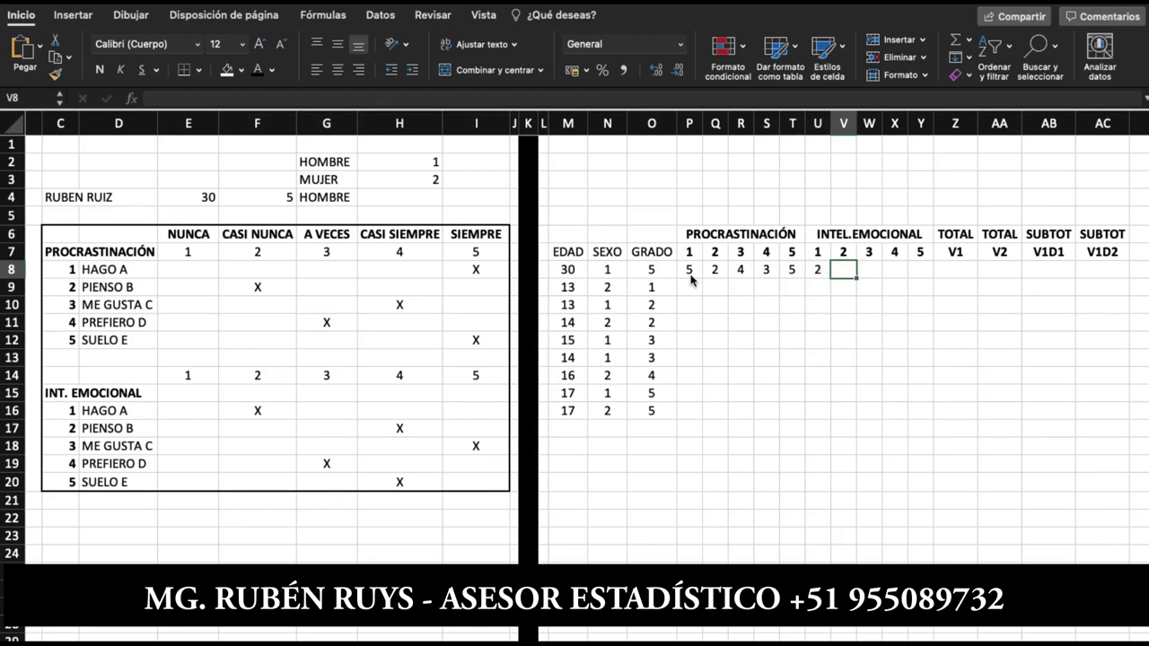
{"action": "type", "text": "4"}
{"action": "key", "text": "Tab"}
{"action": "type", "text": "5"}
{"action": "key", "text": "Tab"}
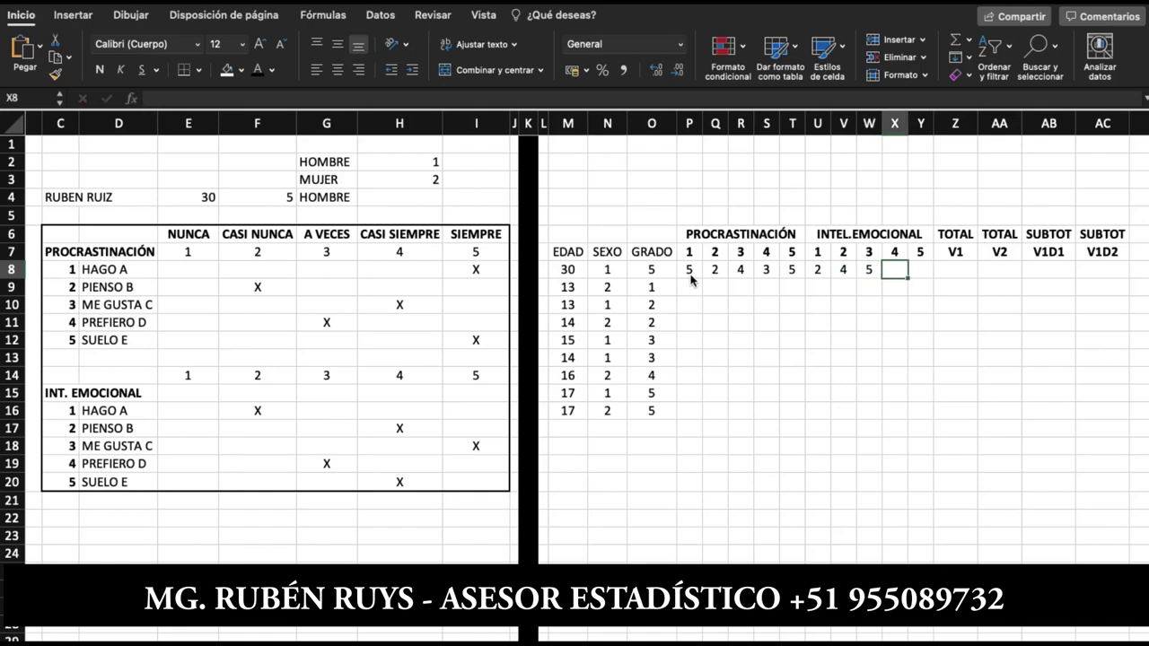
{"action": "type", "text": "3"}
{"action": "key", "text": "Tab"}
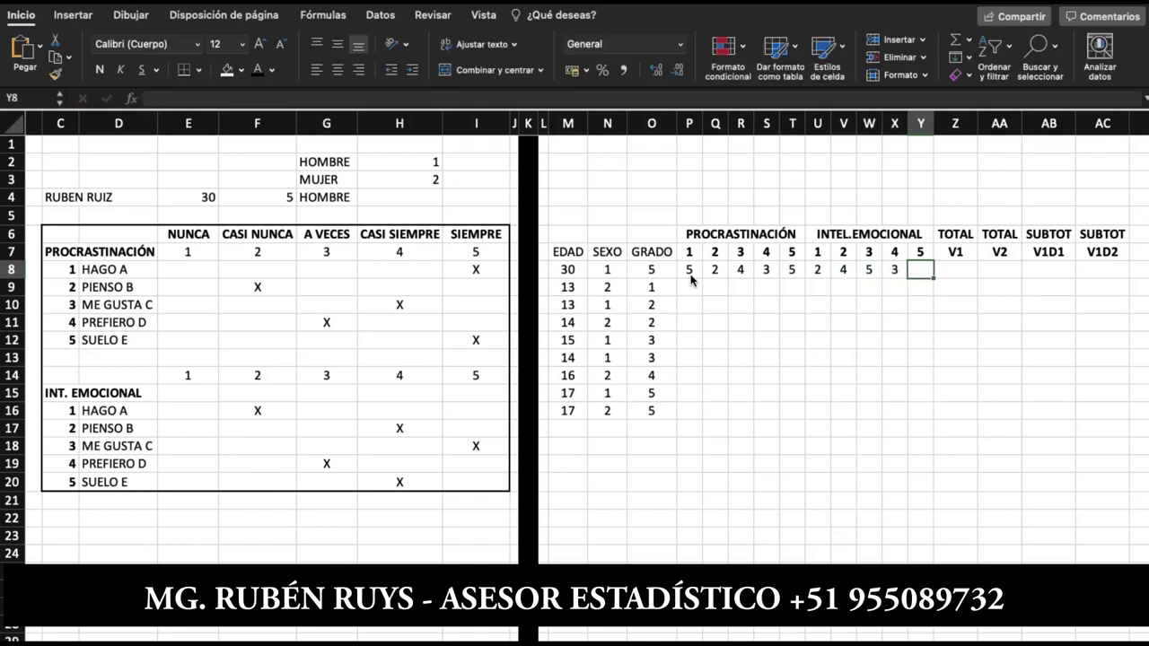
{"action": "left_click", "coordinate": [386, 482]}
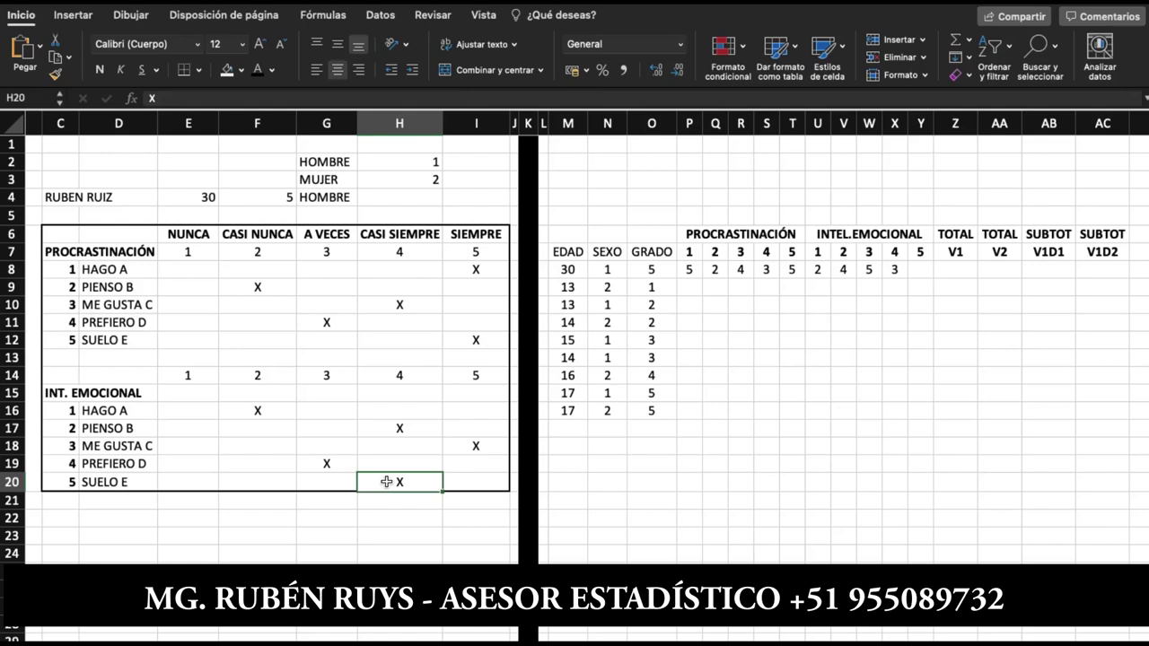
{"action": "left_click", "coordinate": [918, 268]}
Enter 4 for emotional item 5 and total V1 with =SUMA(P8:T8), giving 19
{"action": "type", "text": "4"}
{"action": "key", "text": "Tab"}
{"action": "type", "text": "="}
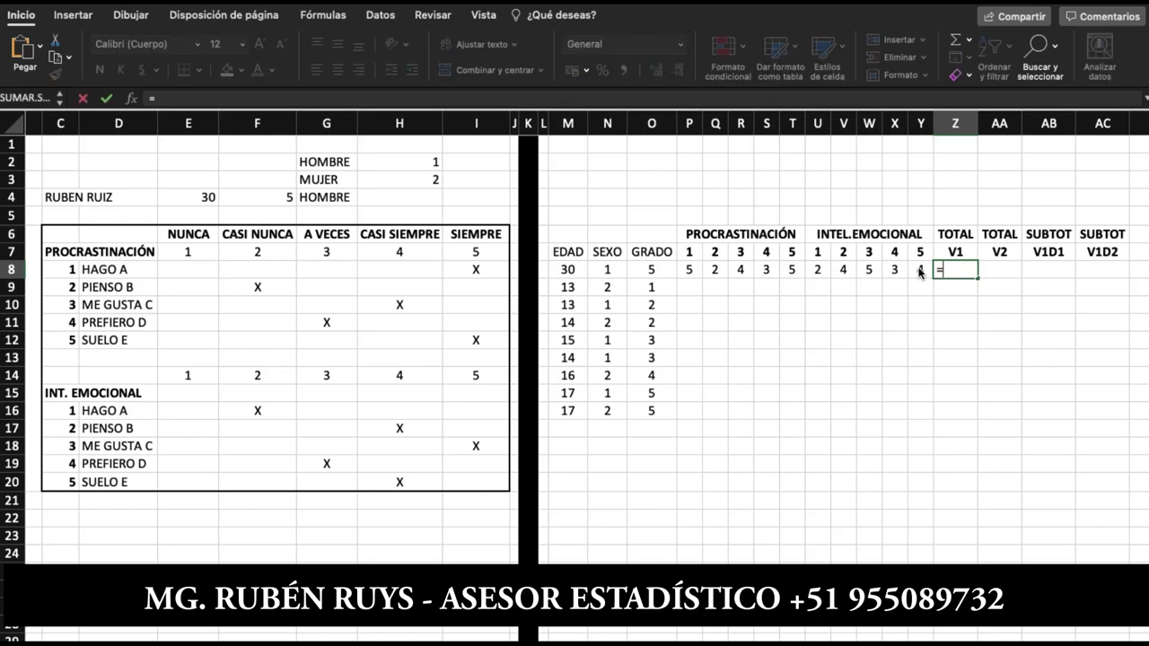
{"action": "type", "text": "SUMA"}
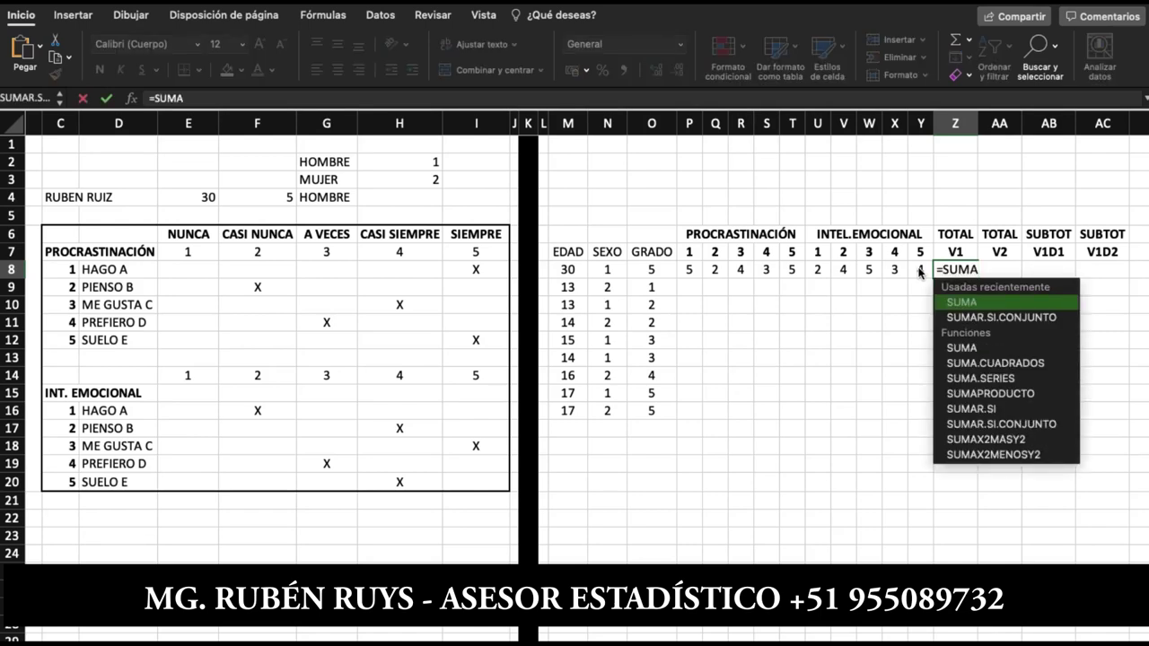
{"action": "type", "text": "("}
{"action": "key", "text": "Left"}
{"action": "key", "text": "Left"}
{"action": "key", "text": "Left"}
{"action": "key", "text": "Left"}
{"action": "key", "text": "Left"}
{"action": "key", "text": "Left"}
{"action": "key", "text": "Left"}
{"action": "key", "text": "Left"}
{"action": "key", "text": "Left"}
{"action": "key", "text": "Left"}
{"action": "key", "text": "shift+Right"}
{"action": "key", "text": "shift+Right"}
{"action": "key", "text": "shift+Right"}
{"action": "key", "text": "shift+Right"}
{"action": "type", "text": ")"}
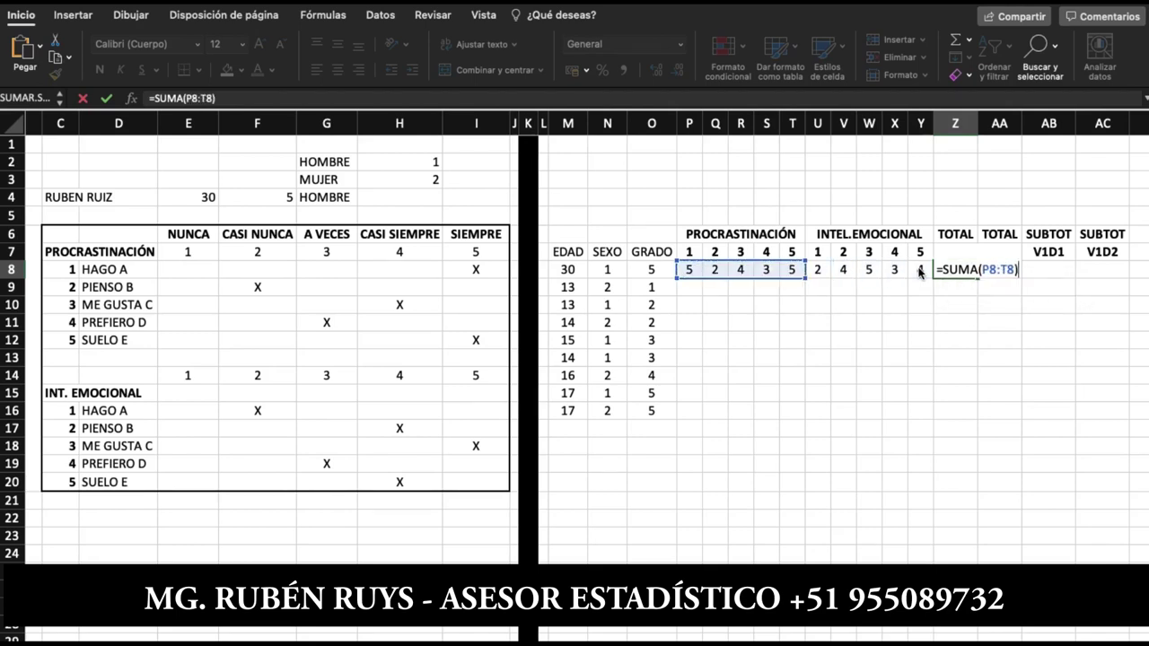
{"action": "key", "text": "Return"}
{"action": "key", "text": "Up"}
{"action": "key", "text": "Left"}
{"action": "key", "text": "Left"}
{"action": "key", "text": "Right"}
{"action": "key", "text": "Right"}
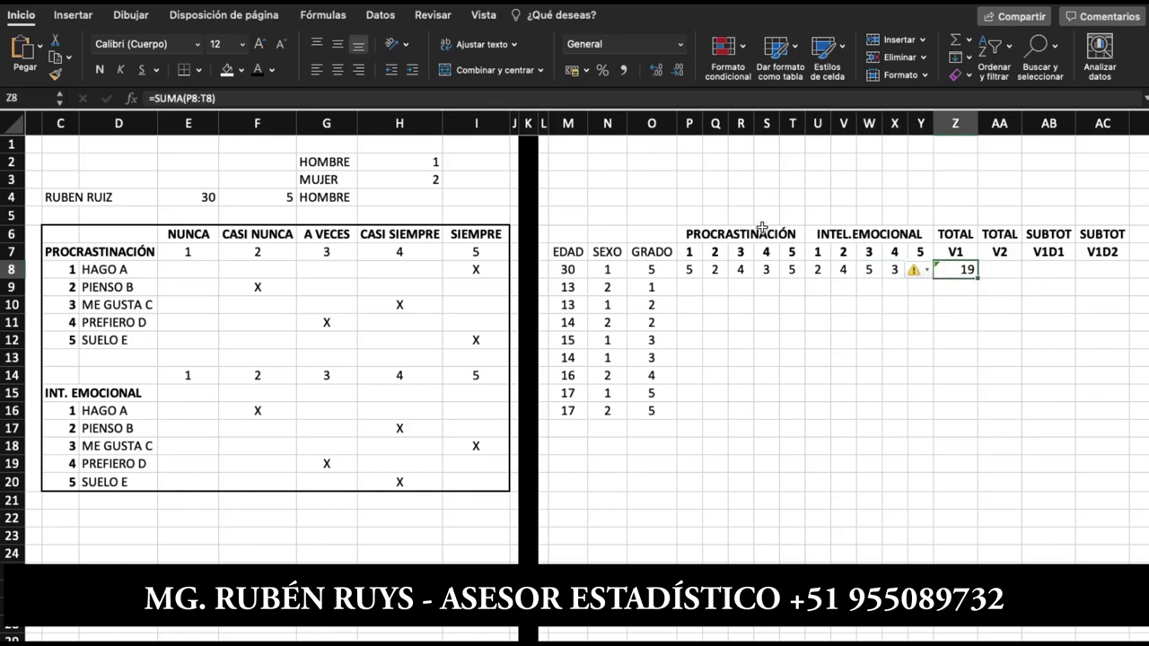
Total V2 in AA8 with =SUMA(U8:Y8), giving 18
{"action": "left_click", "coordinate": [988, 271]}
{"action": "type", "text": "="}
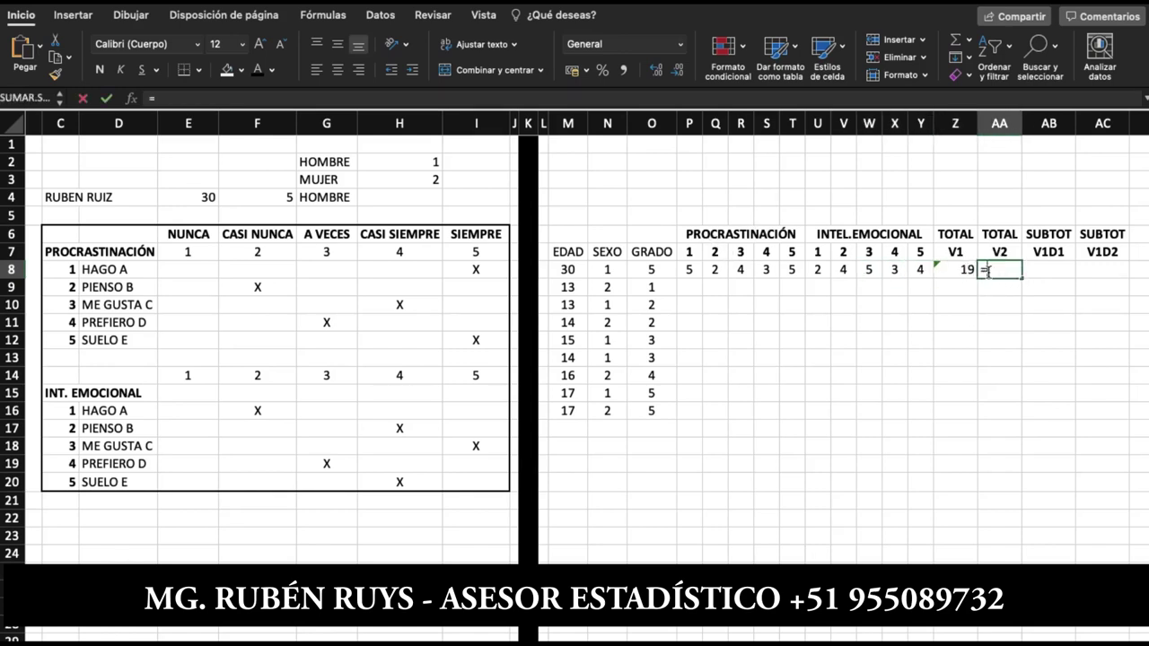
{"action": "type", "text": "SUMA/"}
{"action": "key", "text": "BackSpace"}
{"action": "type", "text": "("}
{"action": "key", "text": "Left"}
{"action": "key", "text": "Left"}
{"action": "key", "text": "Left"}
{"action": "key", "text": "Left"}
{"action": "key", "text": "Left"}
{"action": "key", "text": "Left"}
{"action": "key", "text": "shift+Right"}
{"action": "key", "text": "shift+Right"}
{"action": "key", "text": "shift+Right"}
{"action": "key", "text": "shift+Right"}
{"action": "type", "text": ")"}
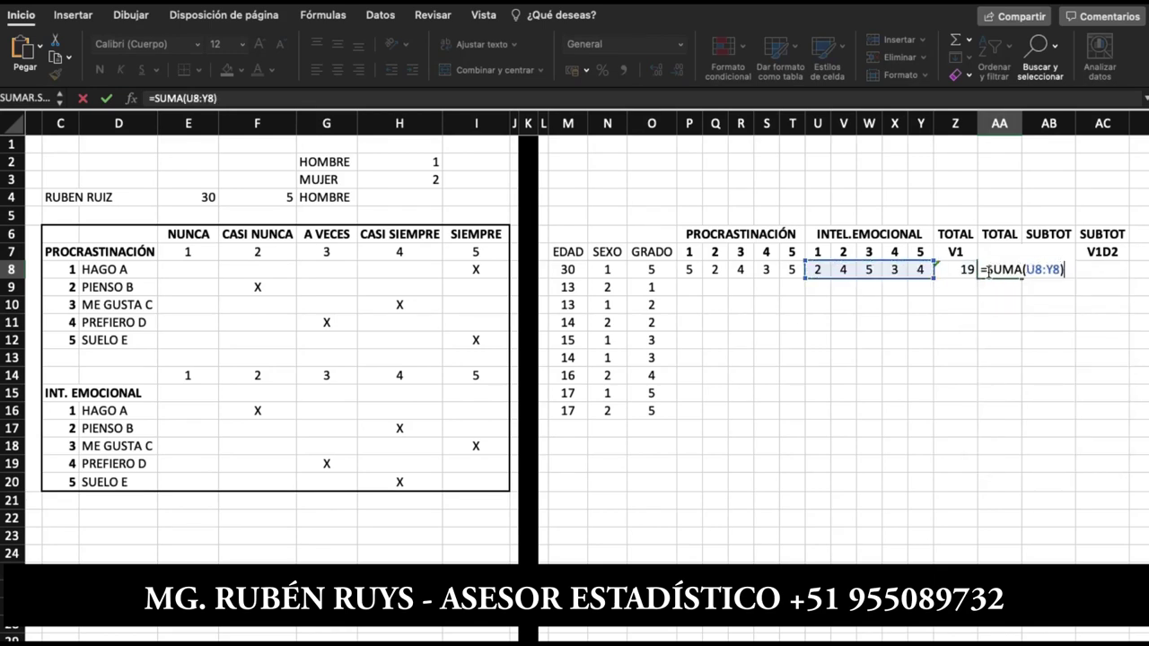
{"action": "key", "text": "Return"}
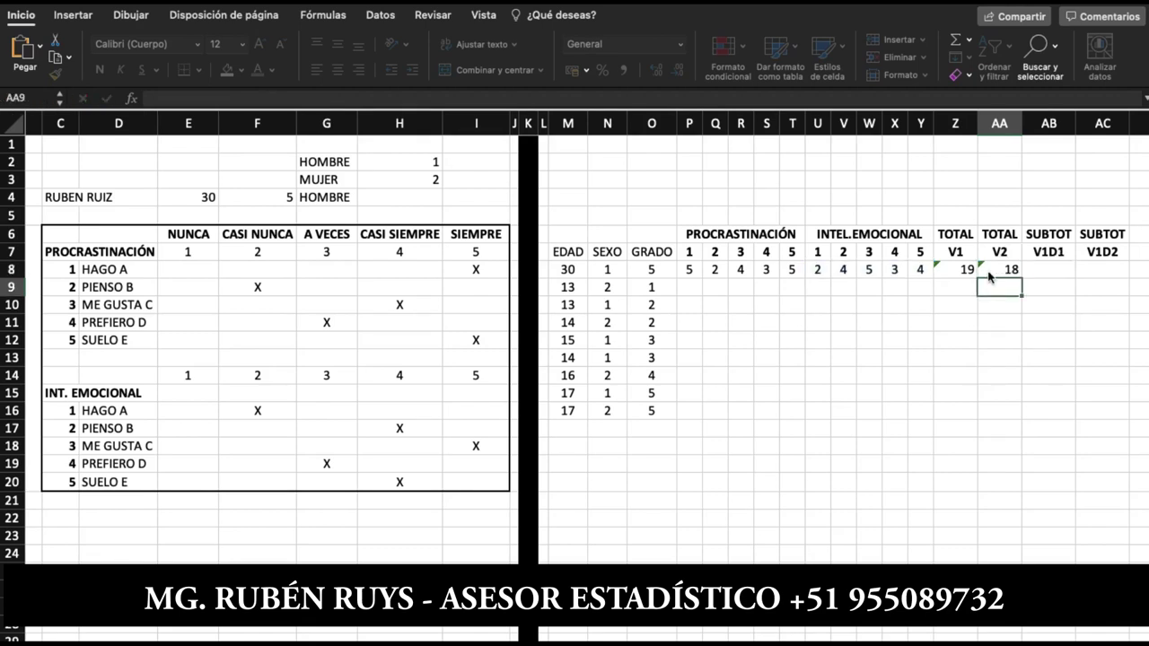
{"action": "key", "text": "Up"}
{"action": "key", "text": "Right"}
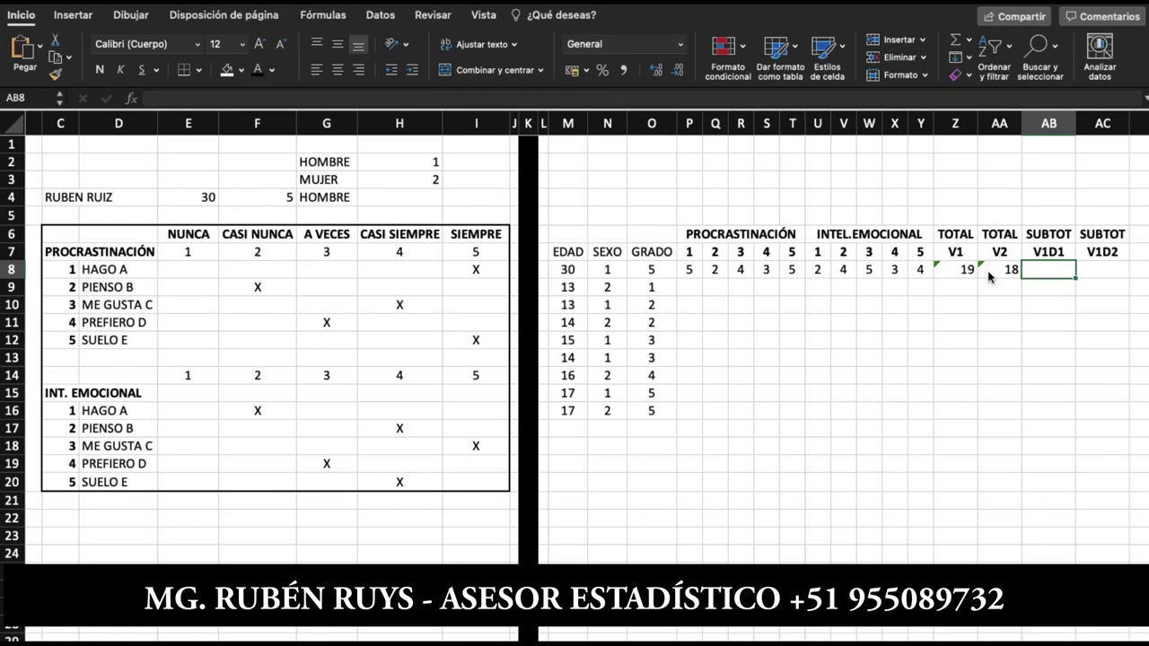
Enter =SUMA(P8:R8) in AB8 as the V1D1 subtotal of procrastination items 1–3, giving 11
{"action": "type", "text": "=SUMA"}
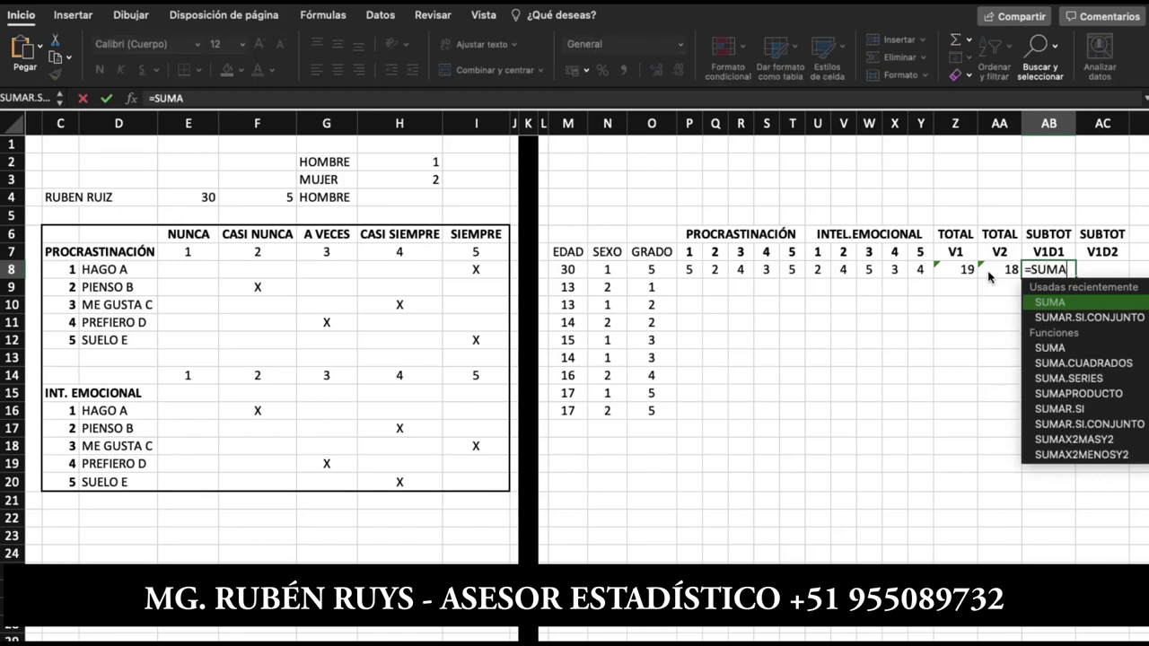
{"action": "type", "text": "("}
{"action": "key", "text": "Left"}
{"action": "key", "text": "Left"}
{"action": "key", "text": "Left"}
{"action": "key", "text": "Left"}
{"action": "key", "text": "Left"}
{"action": "key", "text": "Left"}
{"action": "key", "text": "Left"}
{"action": "key", "text": "Left"}
{"action": "key", "text": "Left"}
{"action": "key", "text": "Left"}
{"action": "key", "text": "Left"}
{"action": "key", "text": "Left"}
{"action": "key", "text": "shift+Right"}
{"action": "key", "text": "shift+Right"}
{"action": "type", "text": ")"}
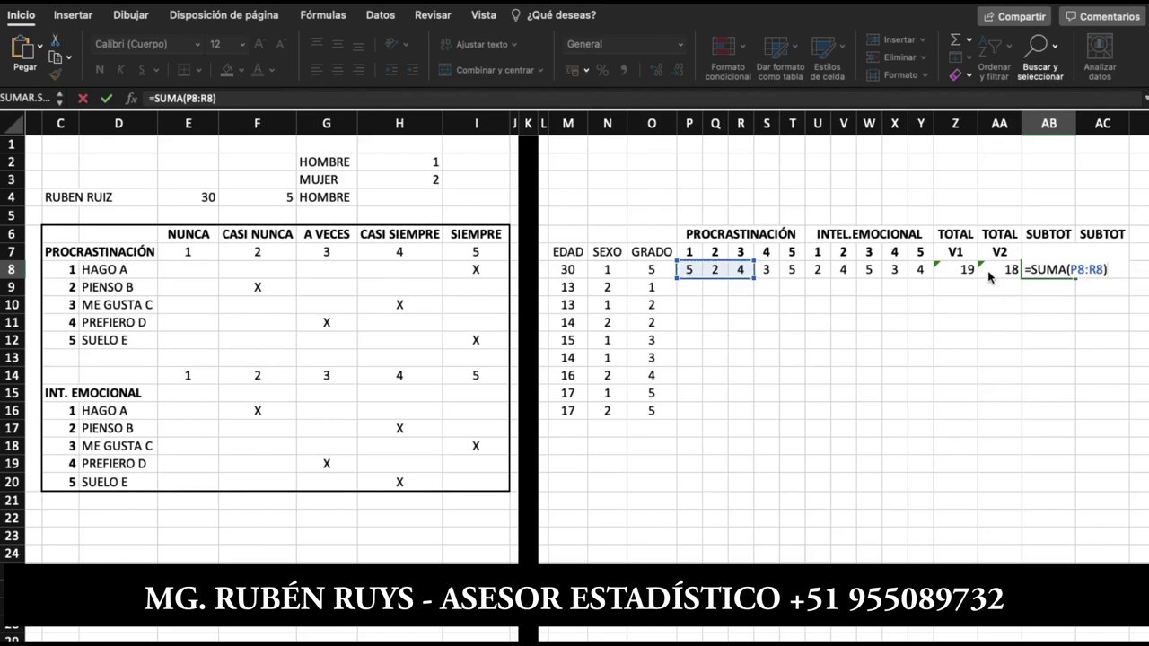
{"action": "key", "text": "Return"}
Enter =SUMA(S8:T8) in AC8 as the V1D2 subtotal of items 4–5, giving 8
{"action": "key", "text": "Up"}
{"action": "key", "text": "Right"}
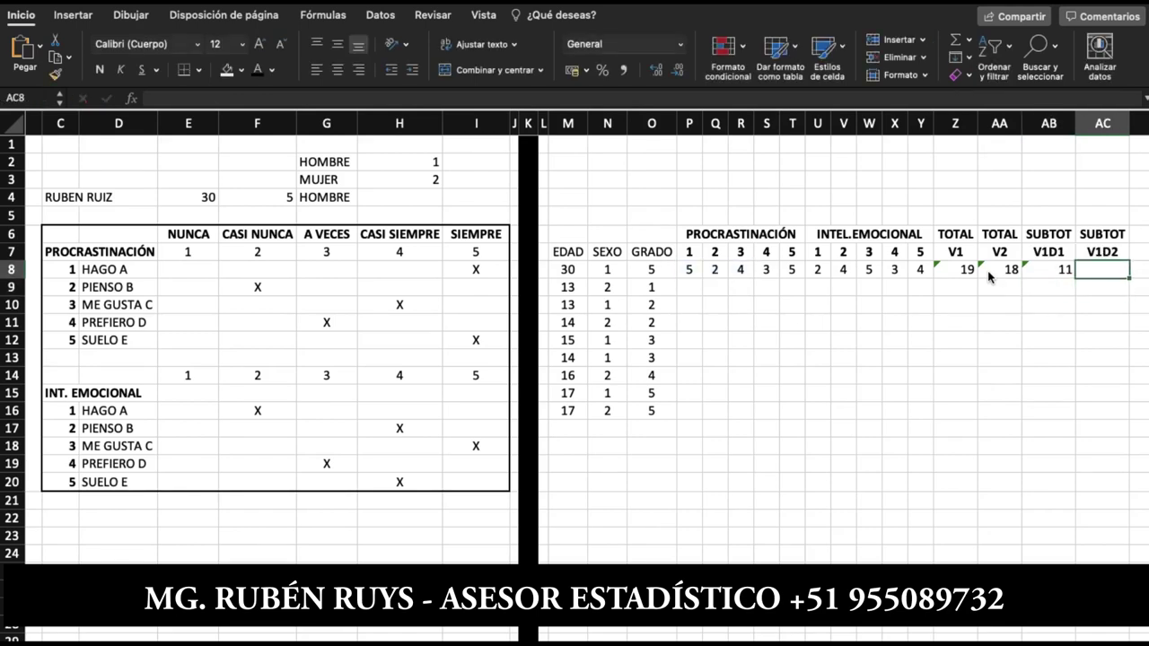
{"action": "type", "text": "=SUMA("}
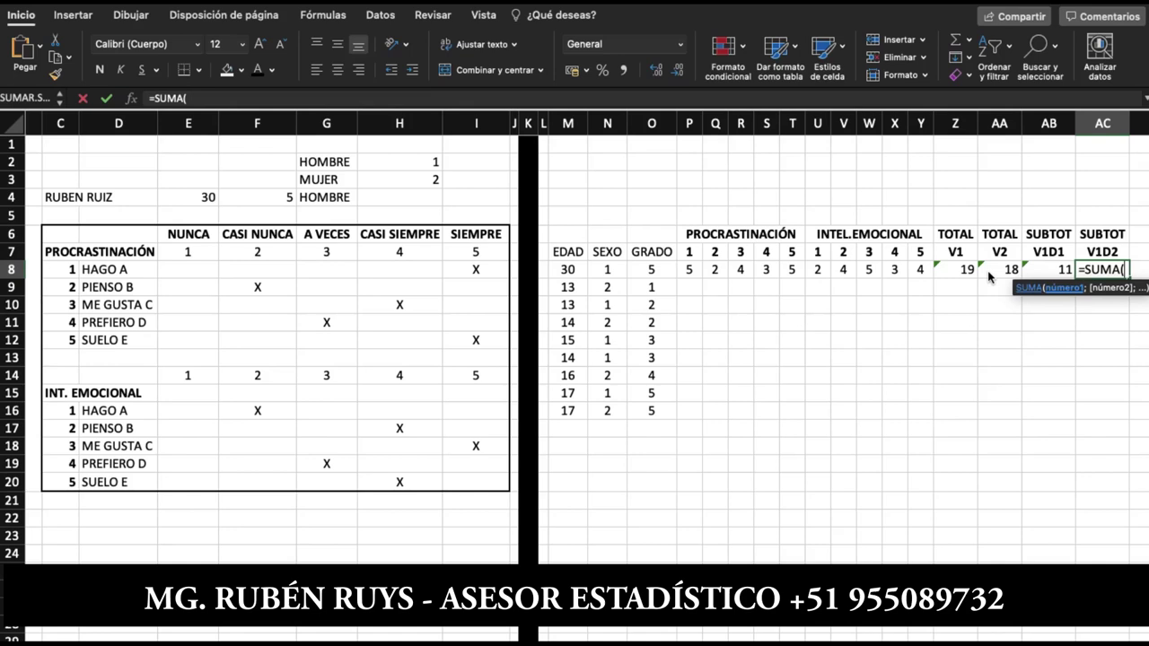
{"action": "left_click", "coordinate": [988, 278]}
{"action": "key", "text": "Left"}
{"action": "key", "text": "Left"}
{"action": "key", "text": "Left"}
{"action": "key", "text": "Left"}
{"action": "key", "text": "Left"}
{"action": "key", "text": "Left"}
{"action": "key", "text": "Left"}
{"action": "key", "text": "Left"}
{"action": "key", "text": "shift+Right"}
{"action": "key", "text": "Return"}
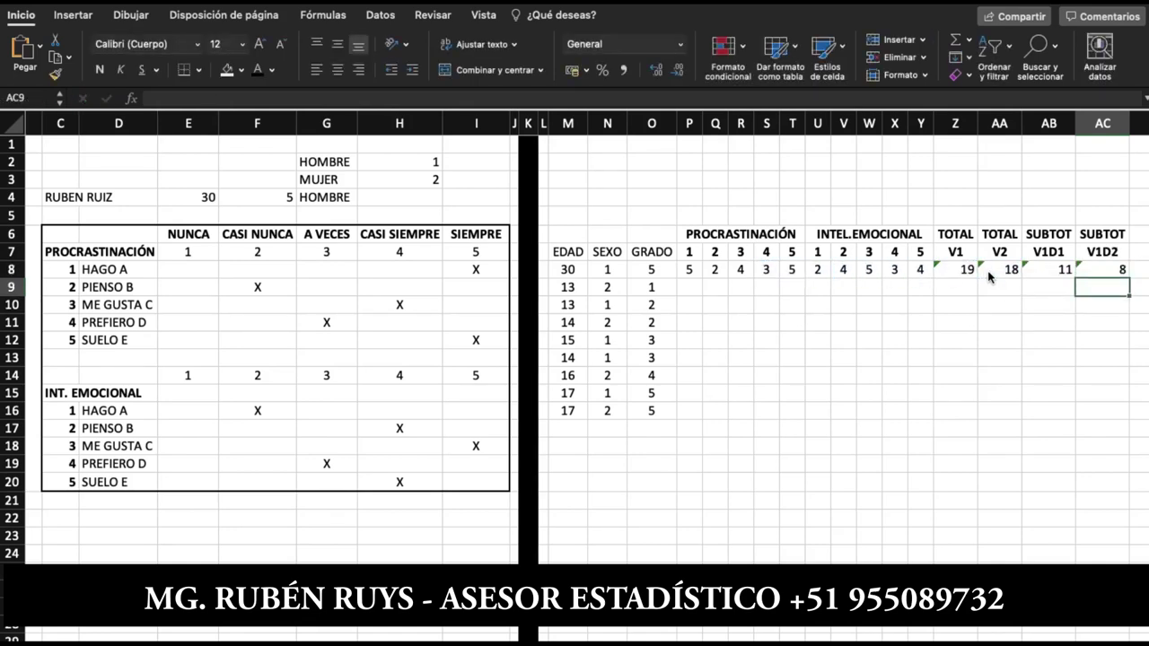
{"action": "key", "text": "Up"}
{"action": "left_click", "coordinate": [986, 373]}
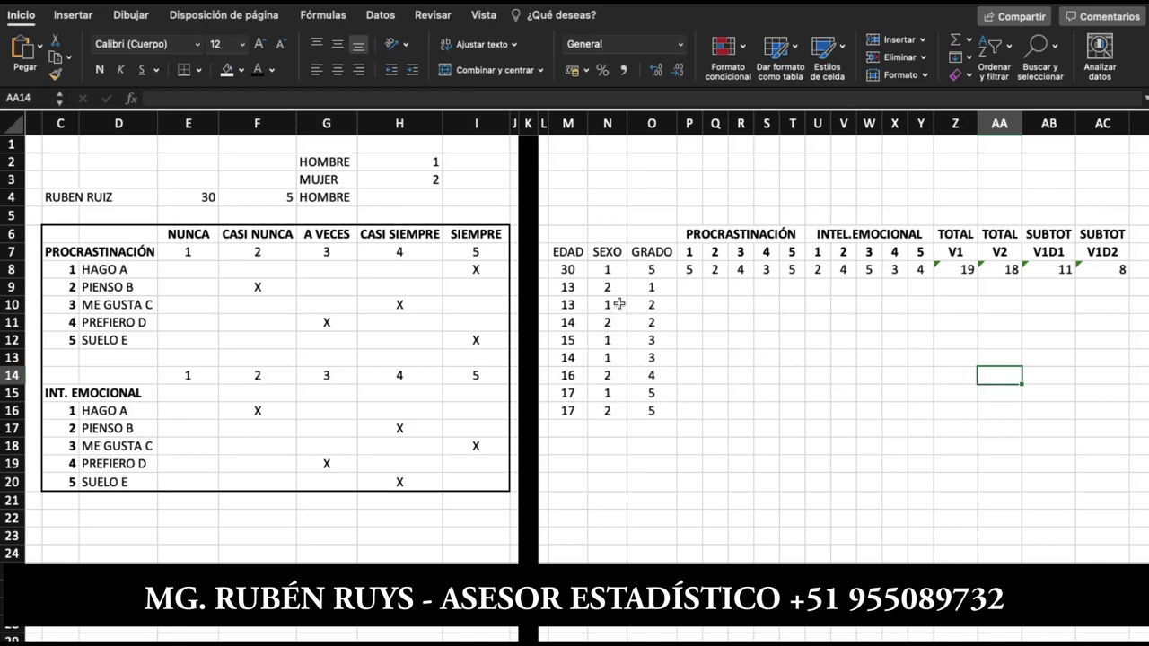
{"action": "scroll", "coordinate": [610, 485], "scroll_direction": "right", "scroll_amount": 1}
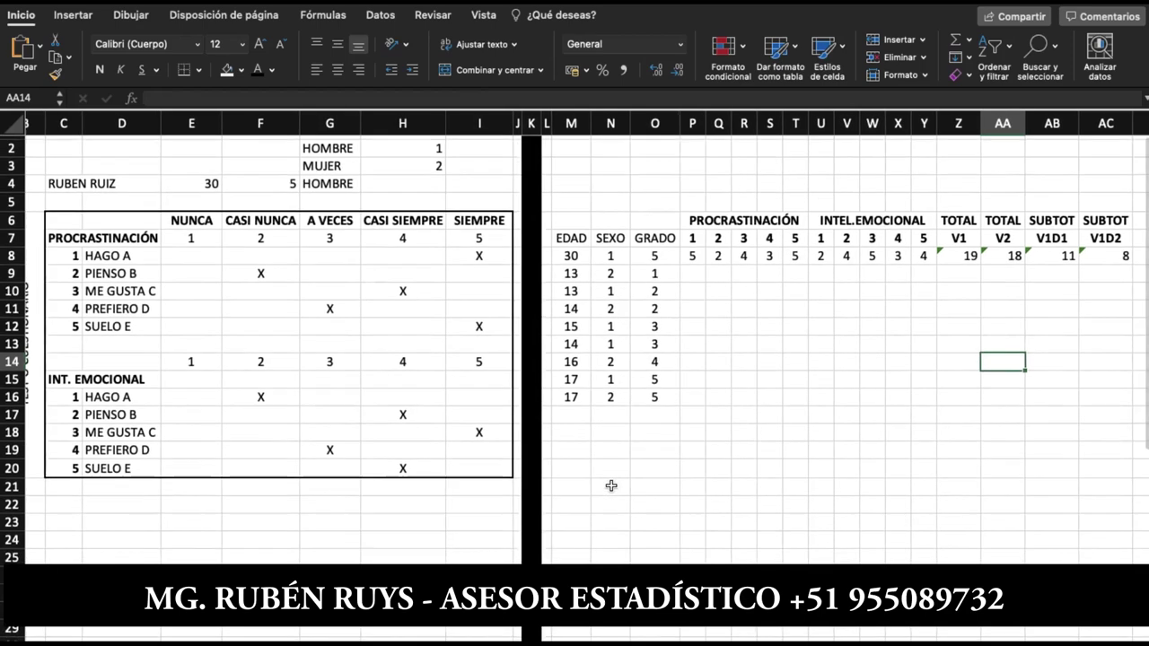
{"action": "scroll", "coordinate": [610, 485], "scroll_direction": "down", "scroll_amount": 1}
{"action": "scroll", "coordinate": [611, 485], "scroll_direction": "left", "scroll_amount": 1}
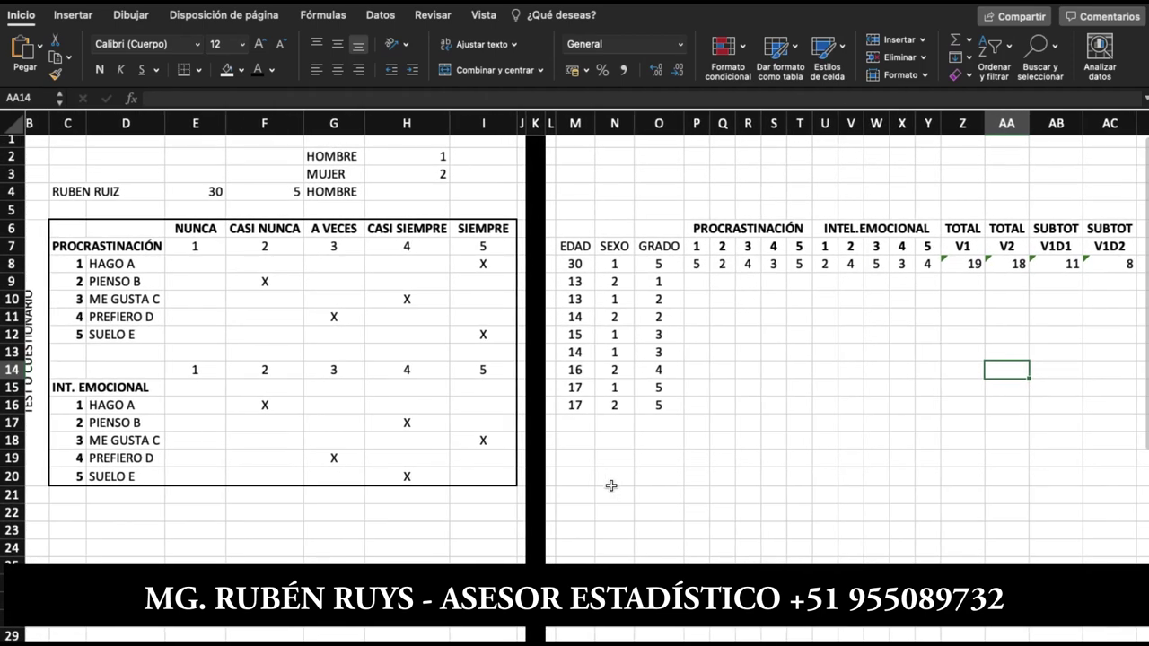
{"action": "scroll", "coordinate": [610, 486], "scroll_direction": "left", "scroll_amount": 1}
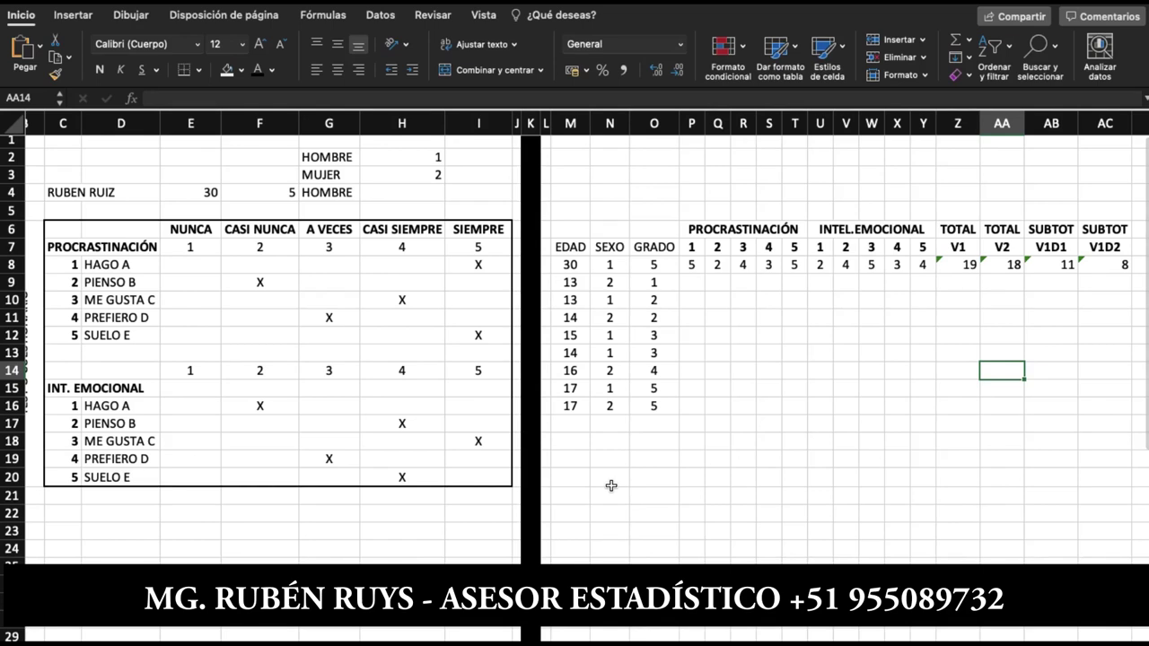